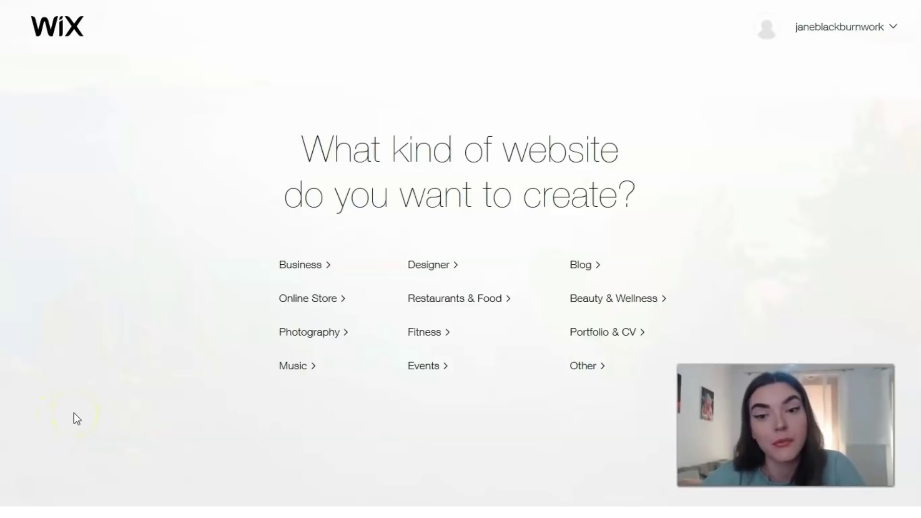
Step: Pick Portfolio & CV as the type of website to create
click(81, 412)
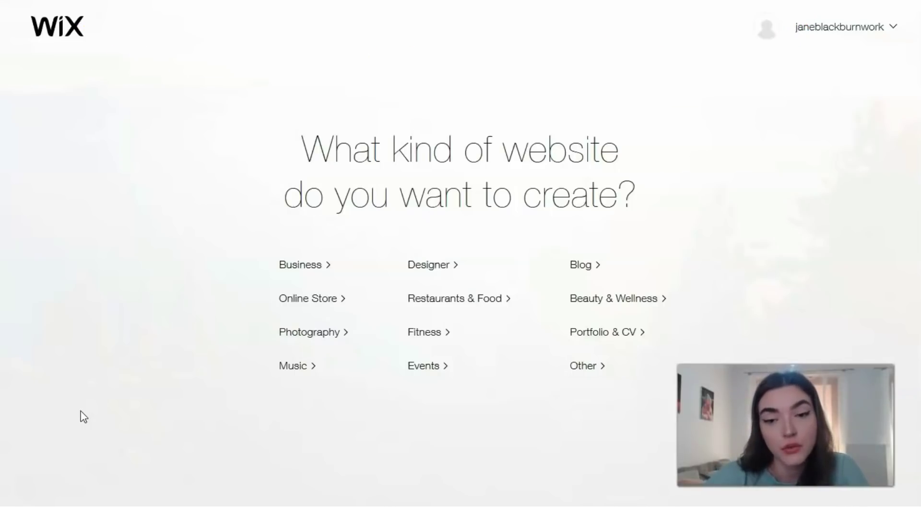
click(81, 417)
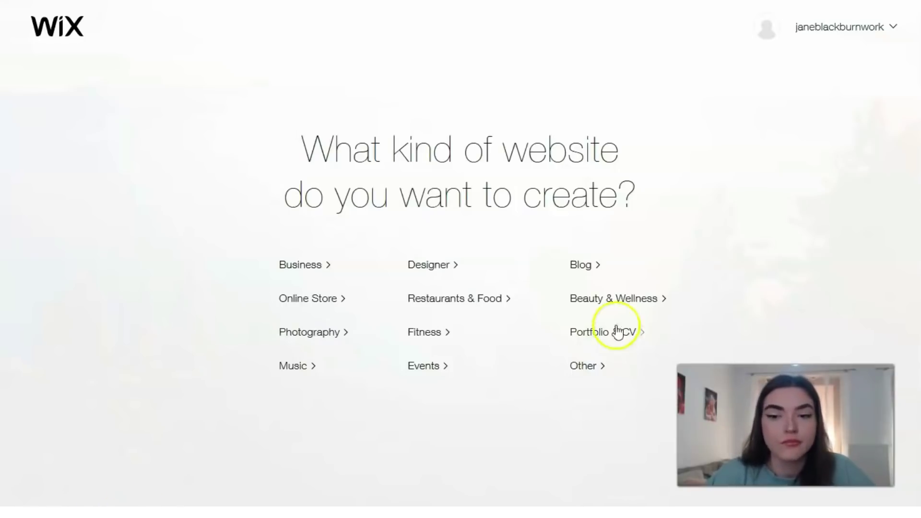
click(600, 336)
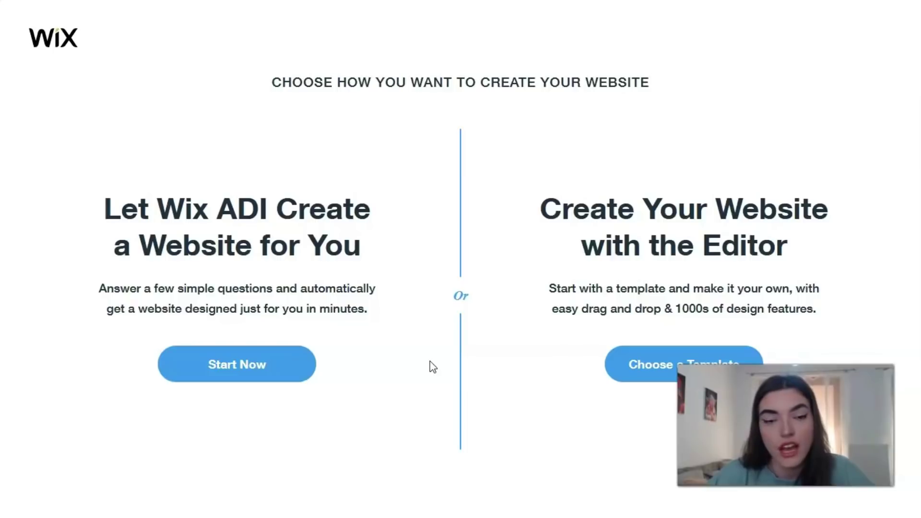
Step: Choose Choose a Template under Create Your Website with the Editor, skipping Wix ADI
click(27, 494)
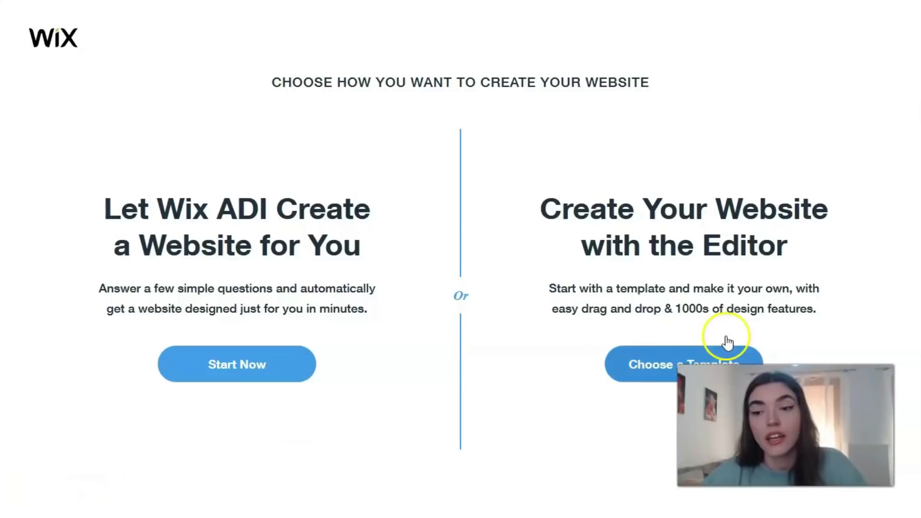
click(649, 369)
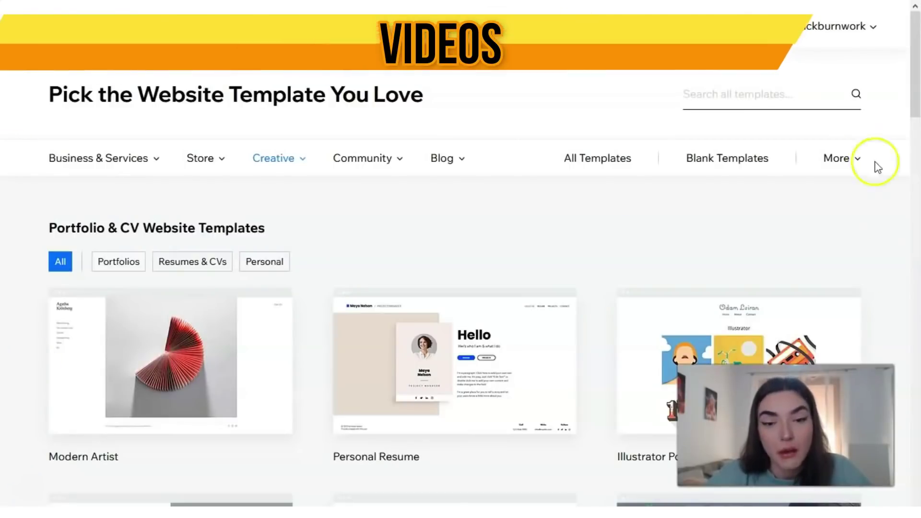
Step: Browse the Portfolio & CV template gallery and preview the Personal Resume template
mouse_move(489, 318)
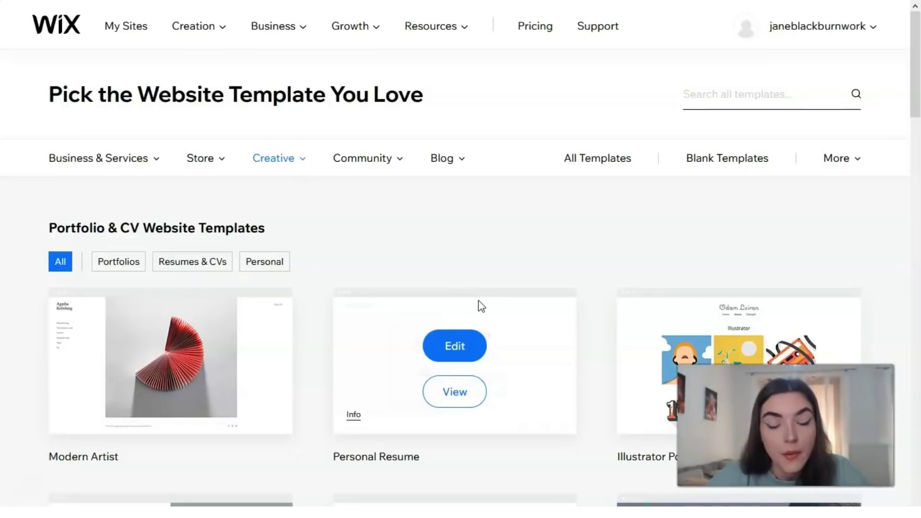
scroll(481, 305, down, 4)
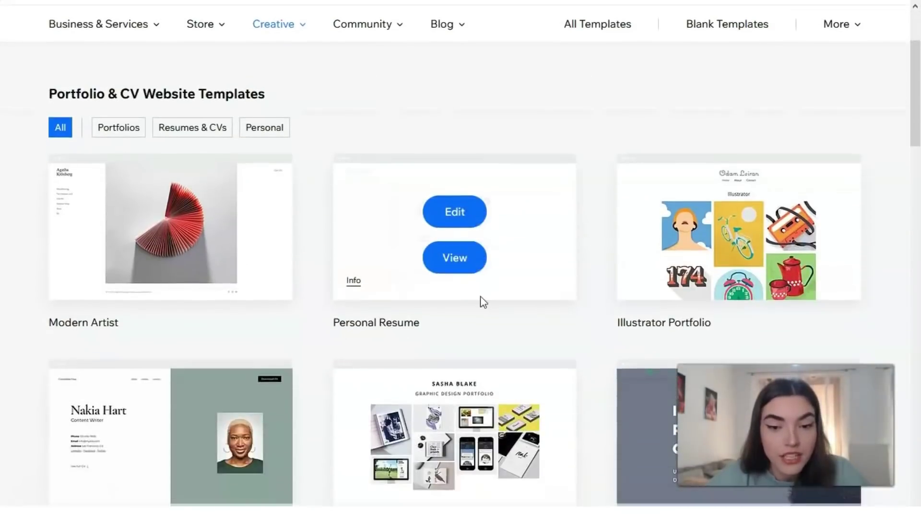
scroll(483, 300, down, 5)
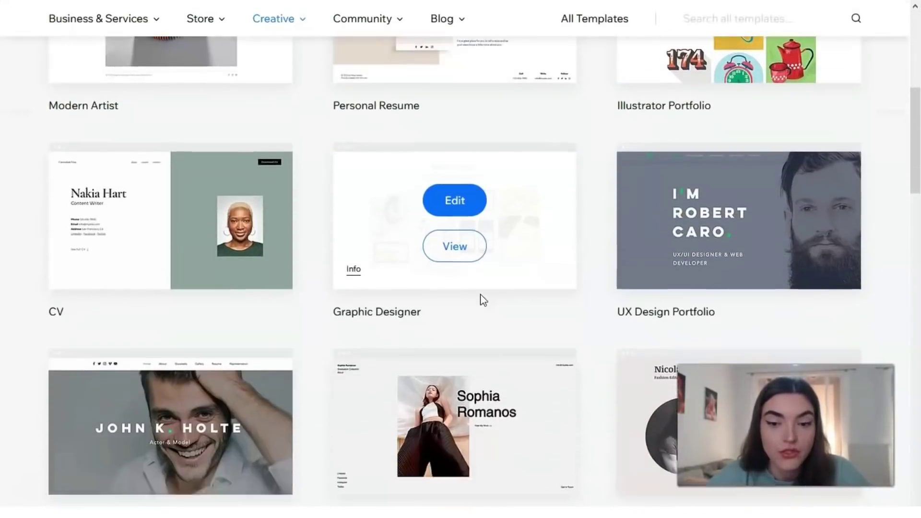
scroll(483, 300, down, 1)
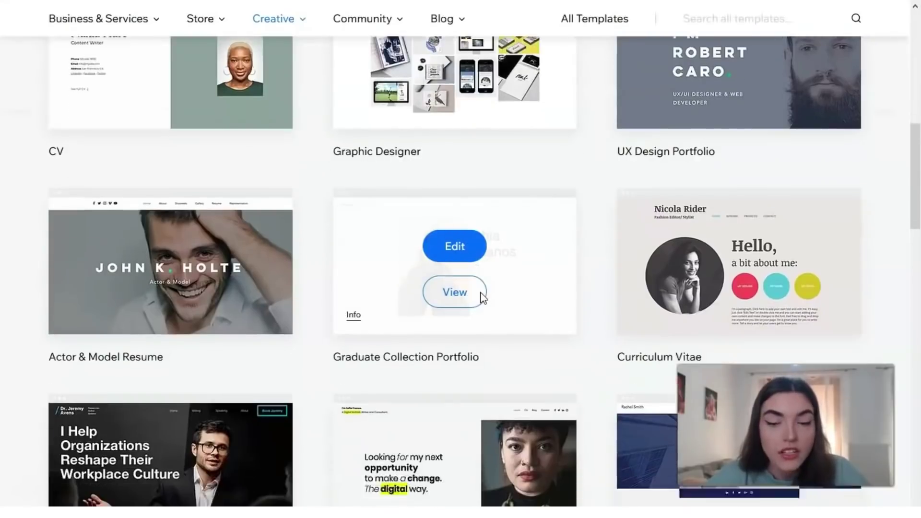
scroll(483, 298, down, 2)
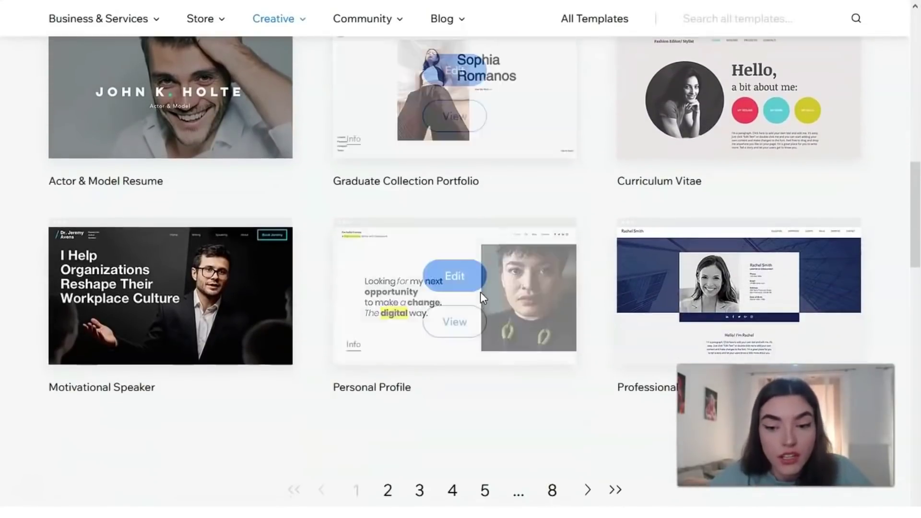
scroll(483, 298, down, 2)
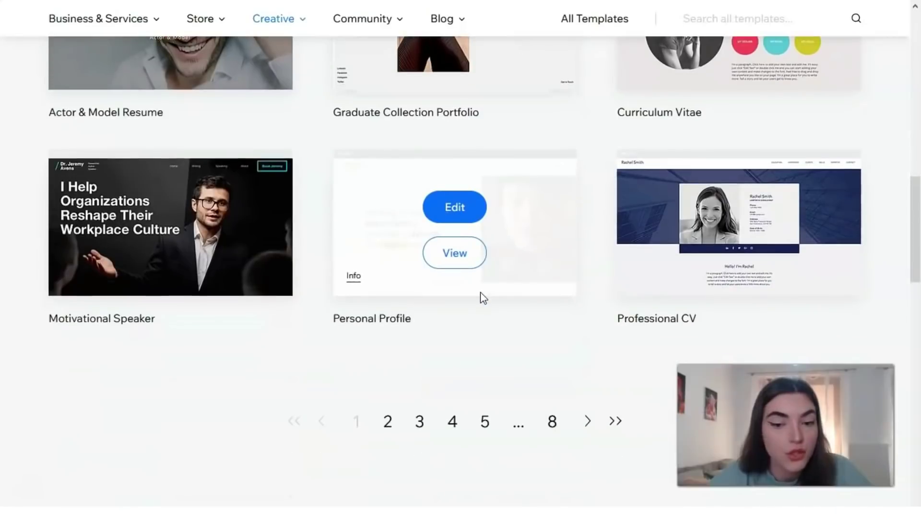
scroll(484, 298, up, 3)
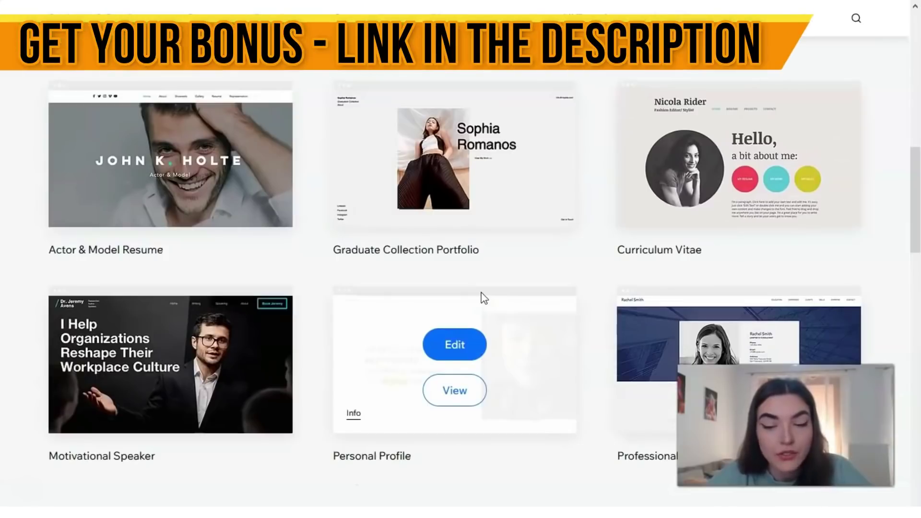
scroll(483, 298, up, 4)
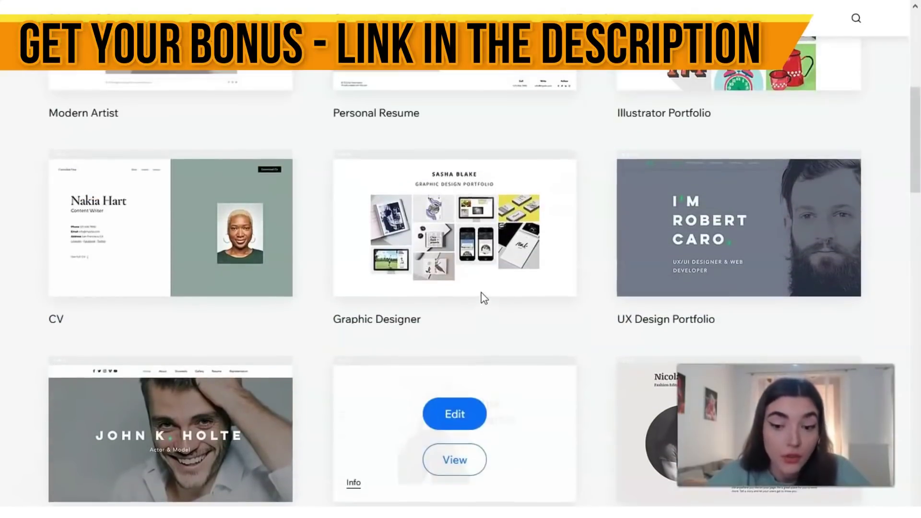
mouse_move(450, 286)
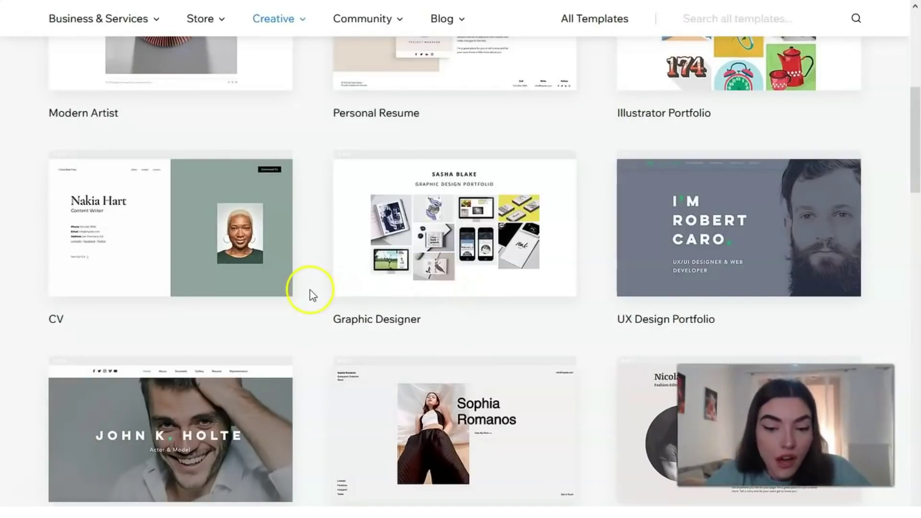
scroll(311, 291, up, 1)
scroll(312, 289, up, 2)
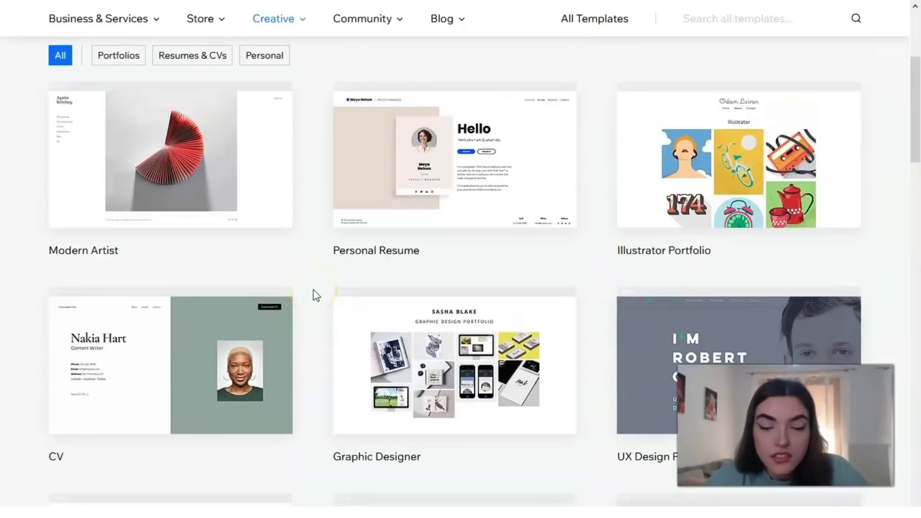
scroll(316, 295, up, 2)
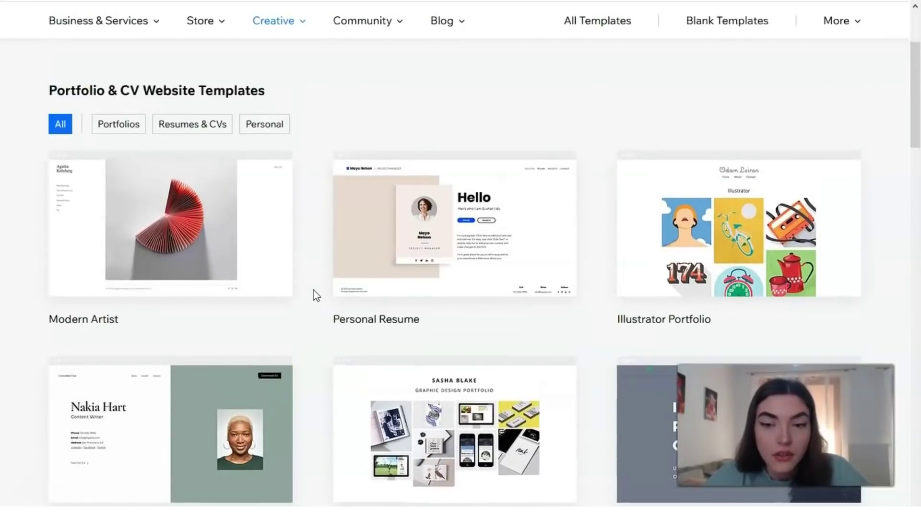
mouse_move(448, 230)
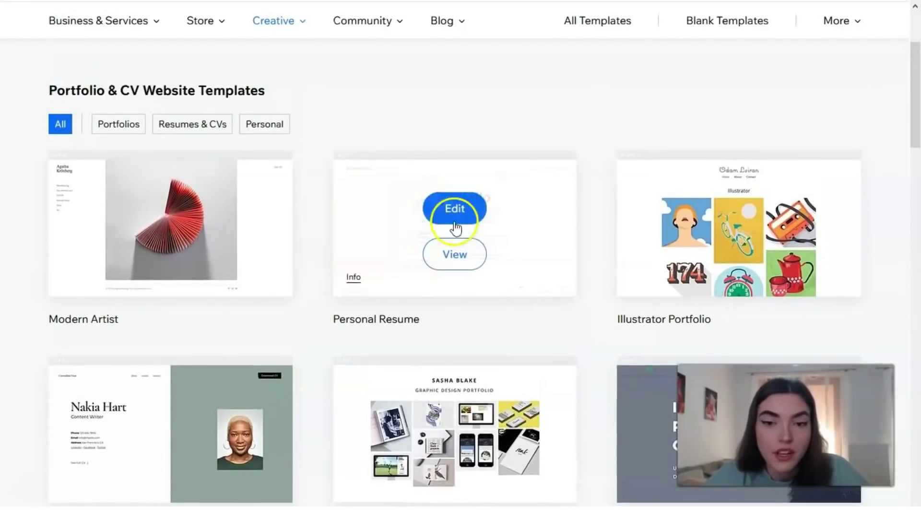
click(461, 255)
Step: Try the RESUME link in the Personal Resume preview and look over its Hello page
click(480, 224)
scroll(485, 231, down, 1)
scroll(487, 233, up, 2)
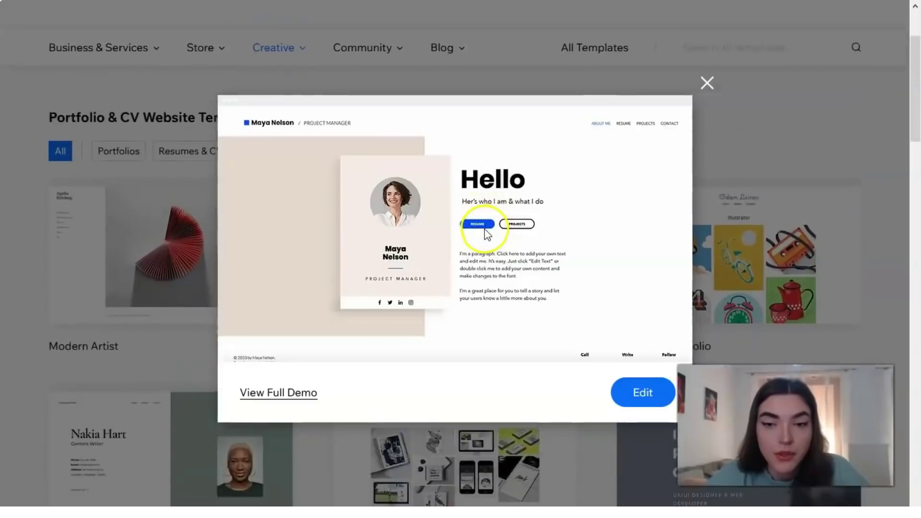
scroll(474, 215, up, 1)
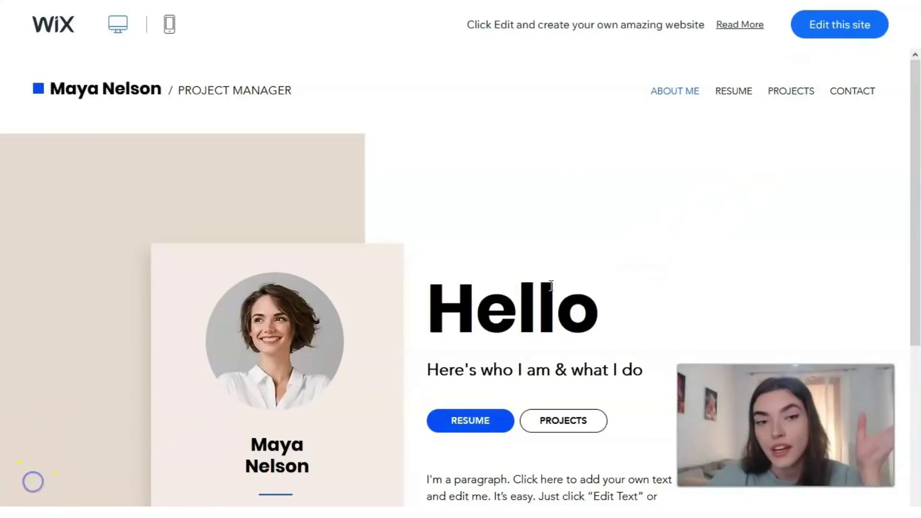
Step: Scroll through the Personal Resume demo page to review its content
scroll(552, 259, down, 4)
scroll(347, 143, up, 4)
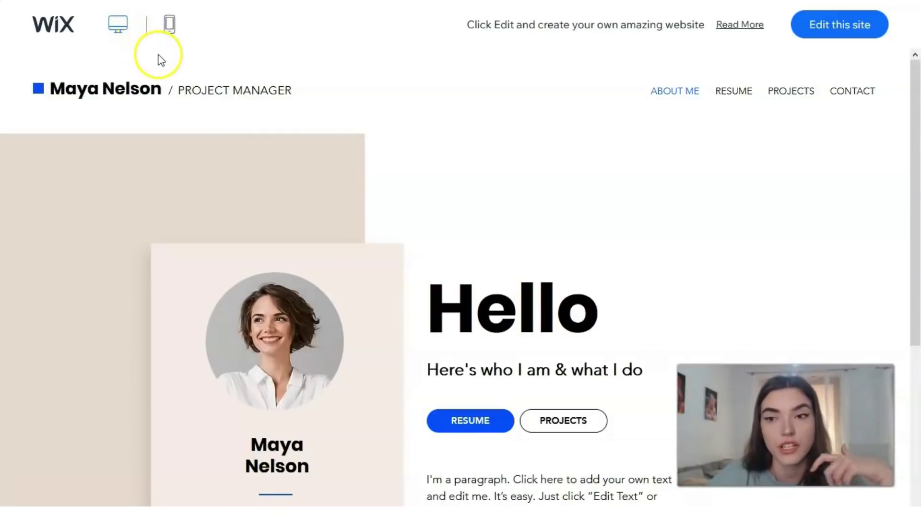
scroll(309, 118, down, 5)
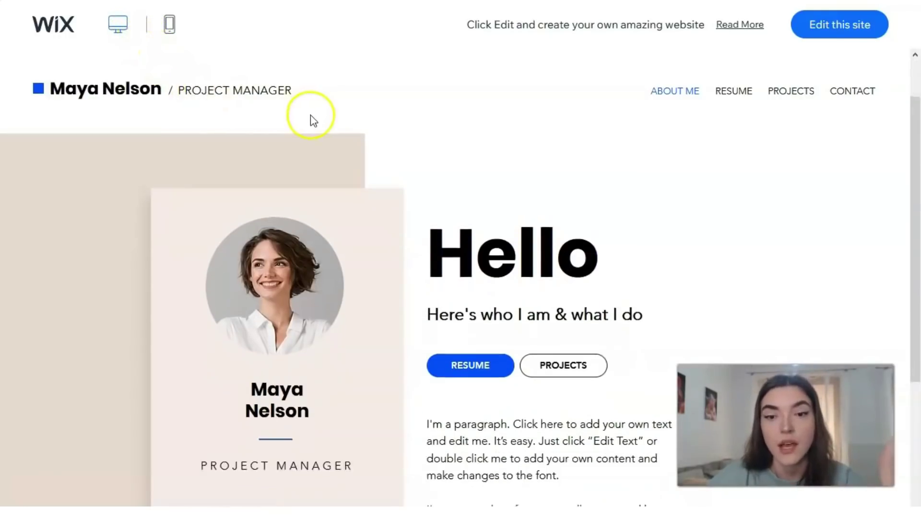
scroll(320, 136, up, 5)
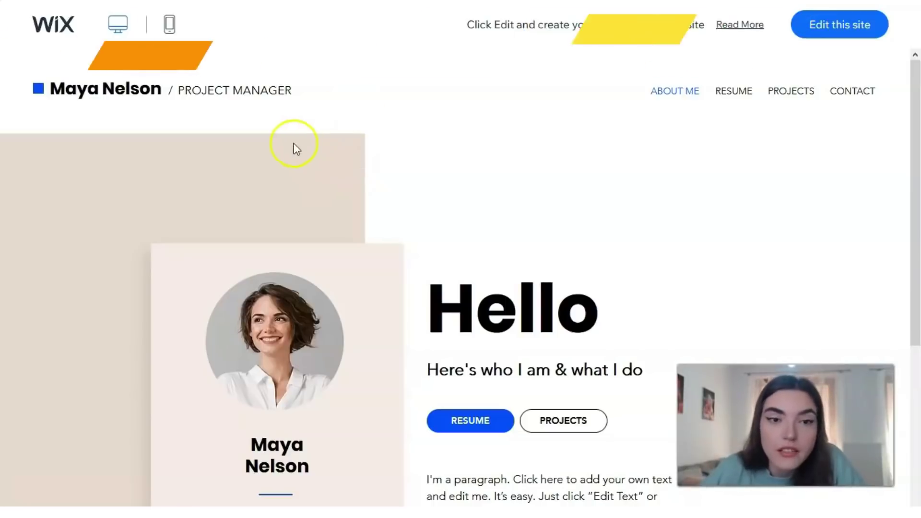
scroll(294, 143, down, 1)
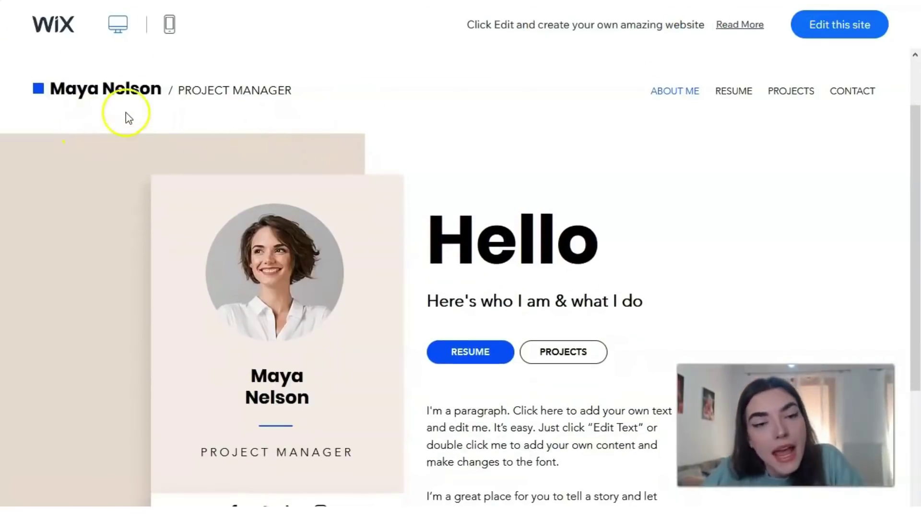
scroll(309, 113, down, 1)
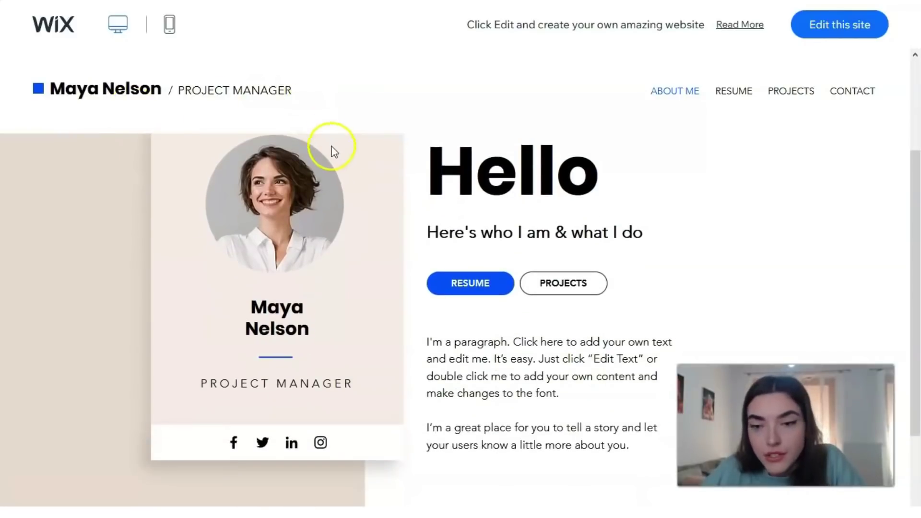
scroll(429, 218, down, 2)
scroll(431, 221, up, 4)
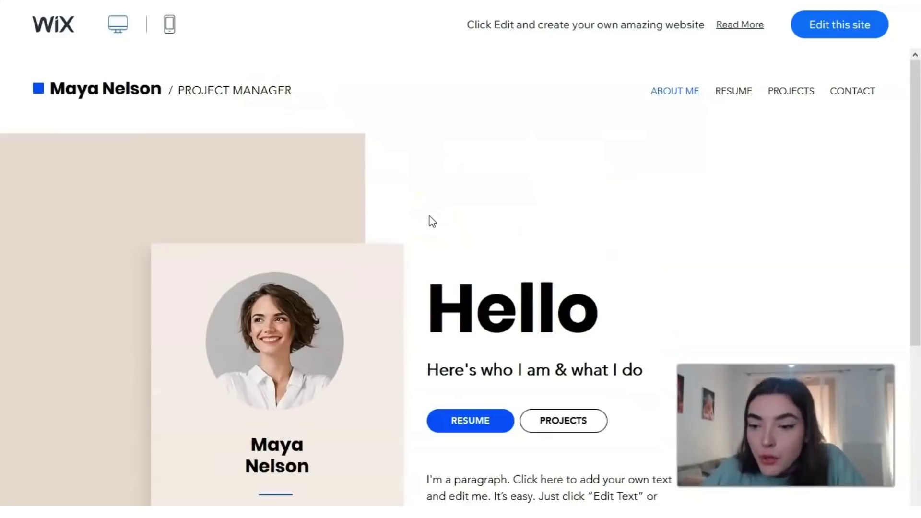
scroll(432, 220, down, 4)
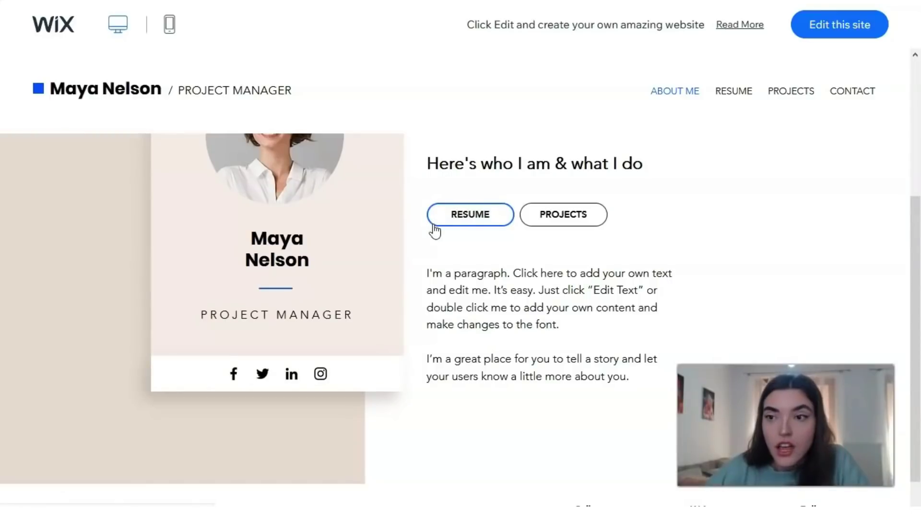
Step: Try the demo's RESUME link, then load the template with Edit this site
click(434, 225)
scroll(499, 266, down, 1)
scroll(504, 266, up, 5)
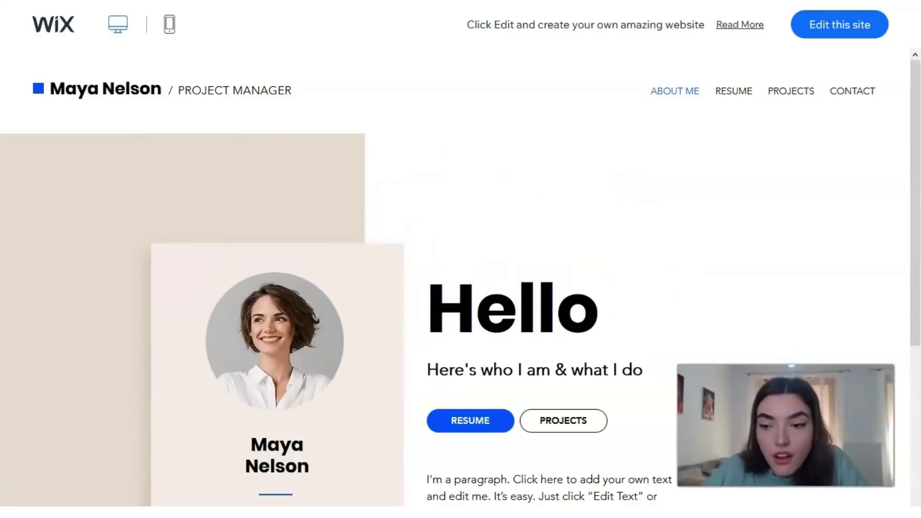
scroll(391, 382, down, 4)
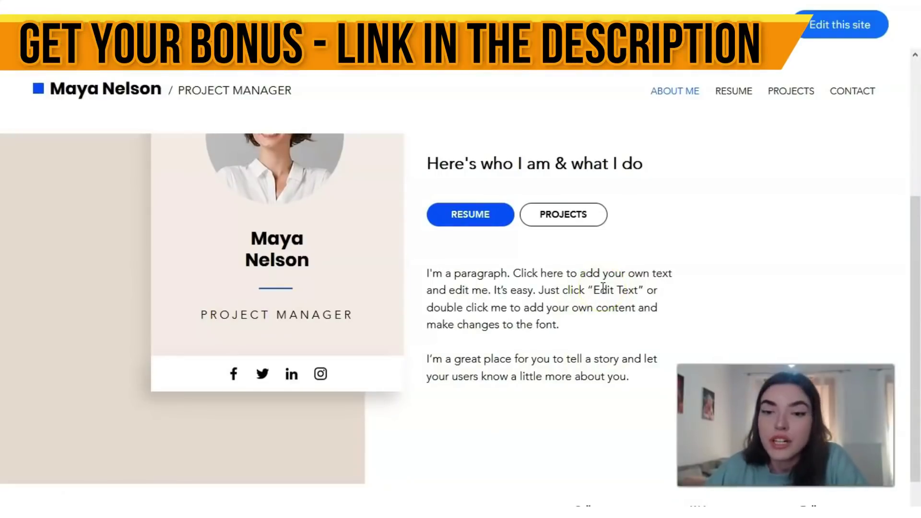
click(589, 279)
scroll(581, 276, up, 3)
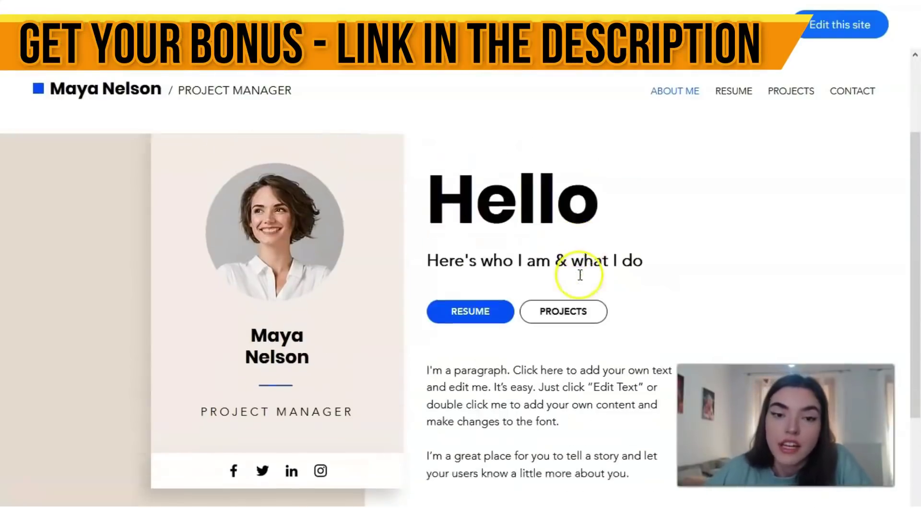
scroll(580, 277, down, 2)
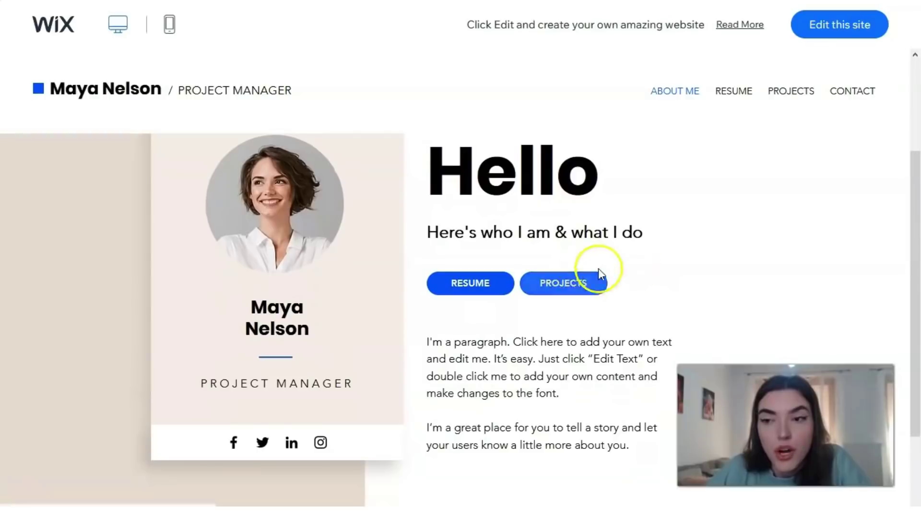
click(812, 30)
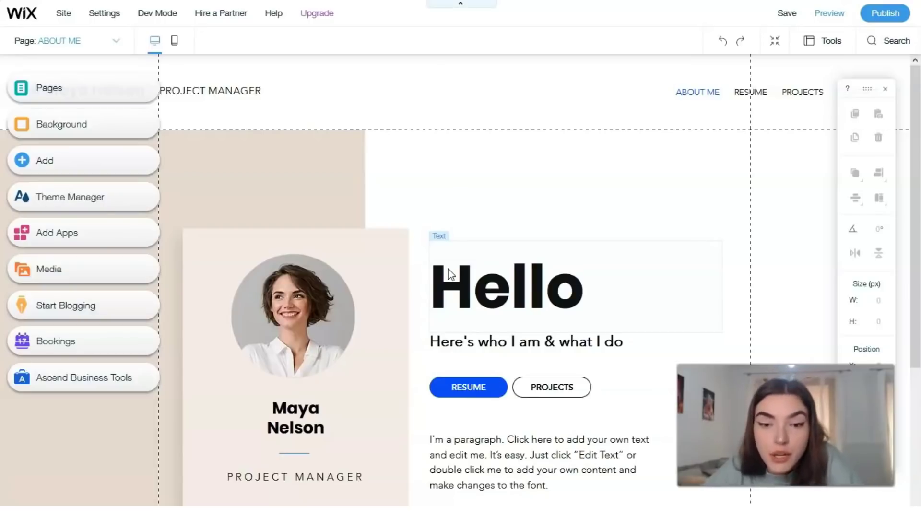
Step: Show the Main Pages panel listing About Me, Resume, Projects and Contact
scroll(449, 271, down, 4)
click(593, 229)
scroll(595, 230, up, 4)
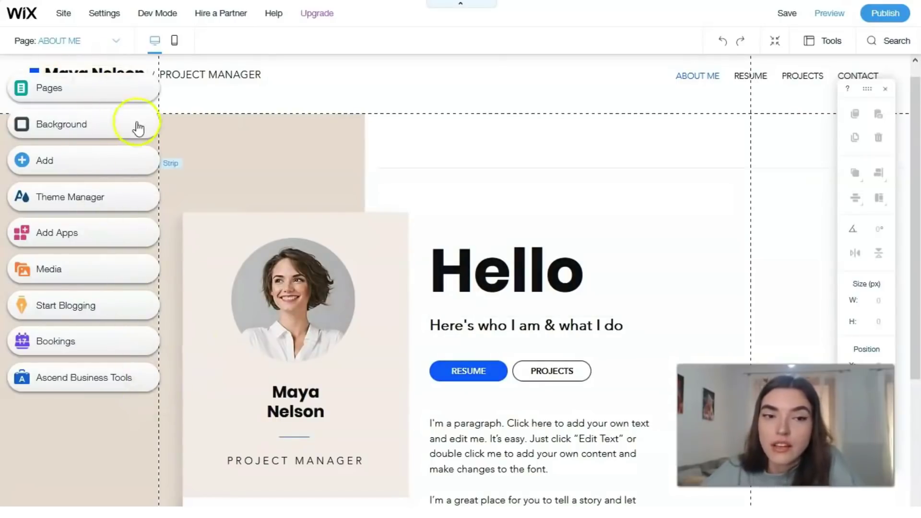
click(79, 90)
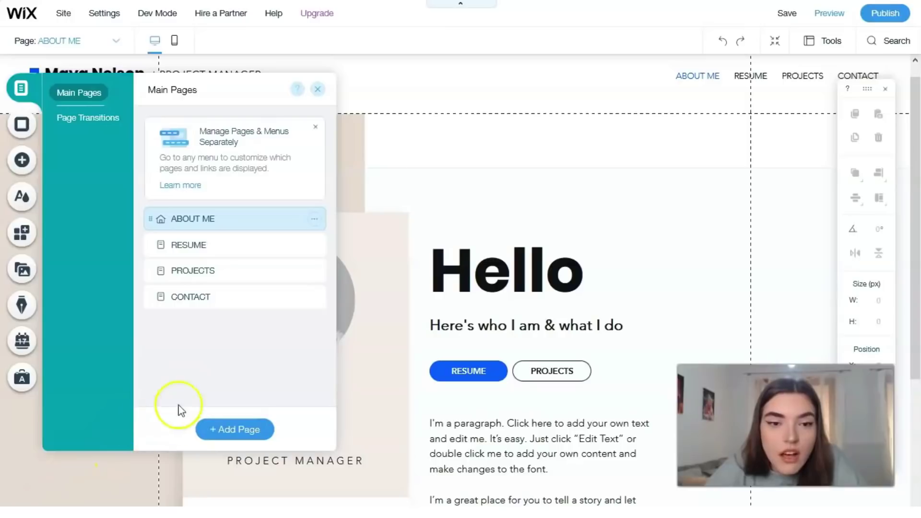
Step: Change the ABOUT ME page name to 'Me' in the Main Pages list
double_click(202, 217)
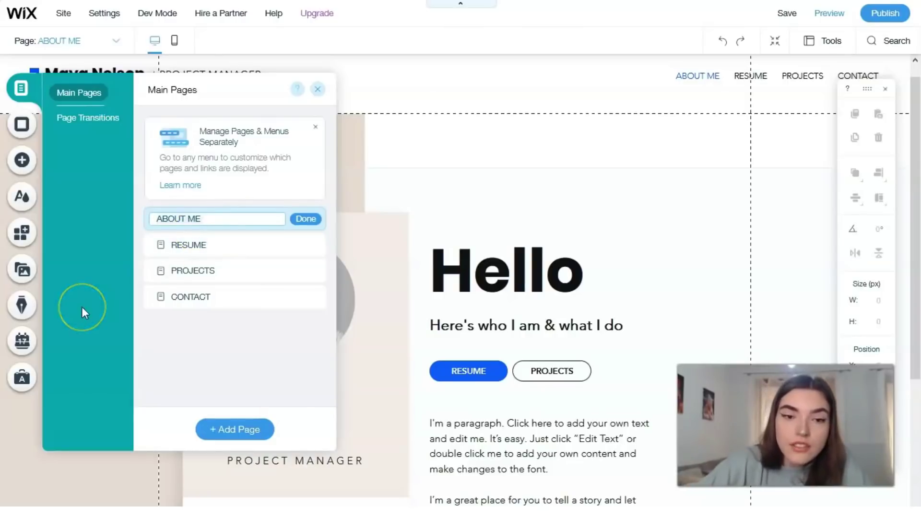
key(ctrl+a)
key(BackSpace)
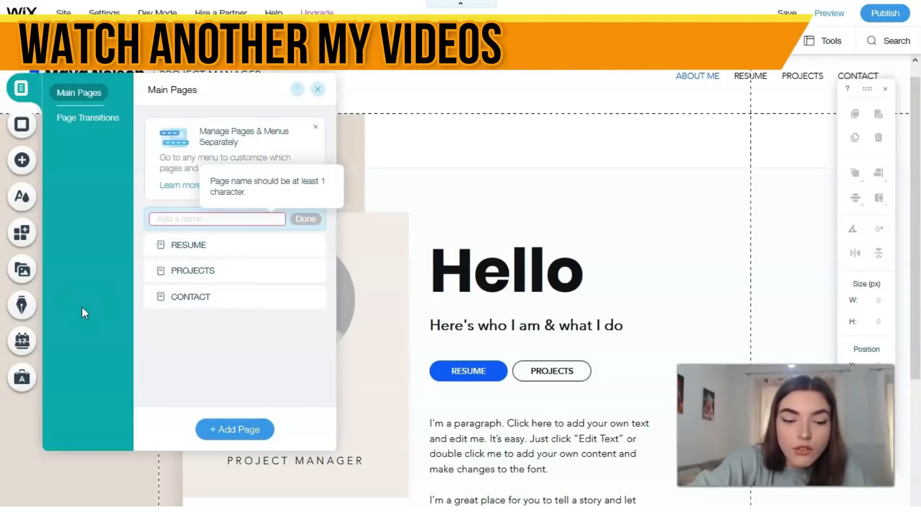
text(Me)
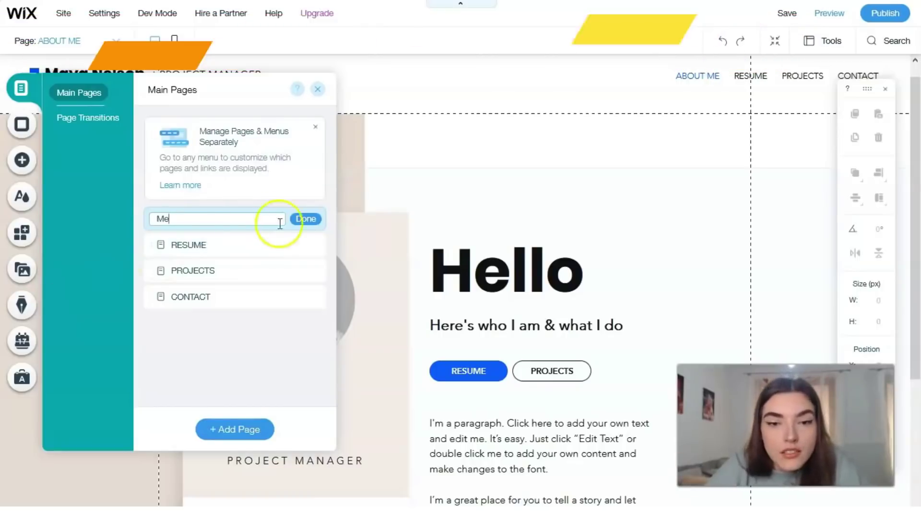
click(301, 221)
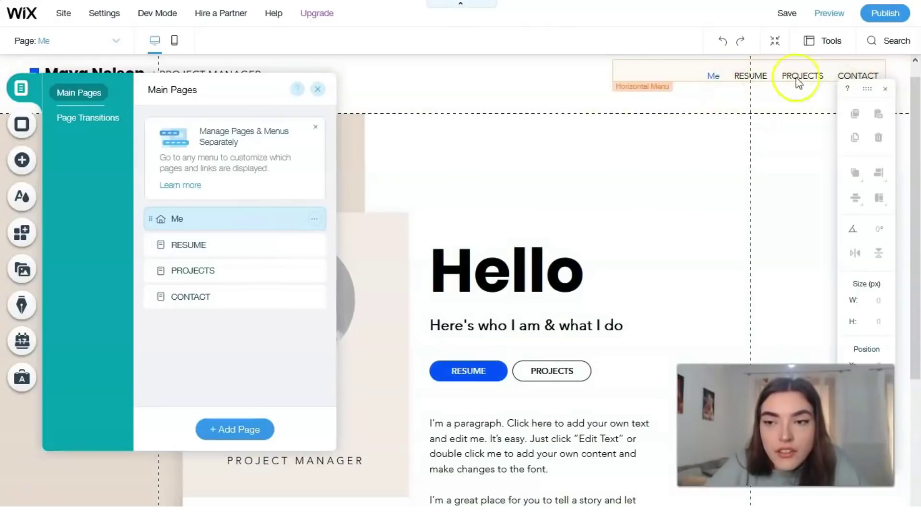
click(718, 82)
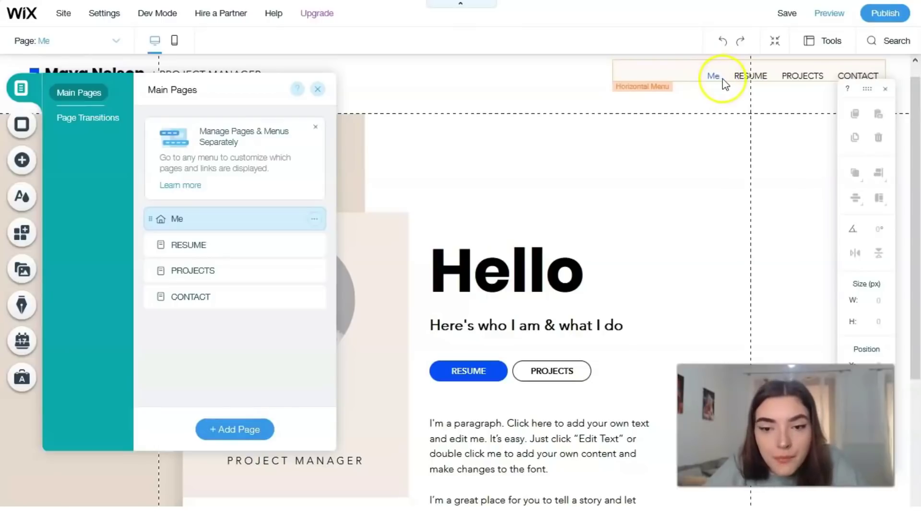
Step: Browse the Page Background thumbnails, including image and video options like Stormy Skies
click(20, 126)
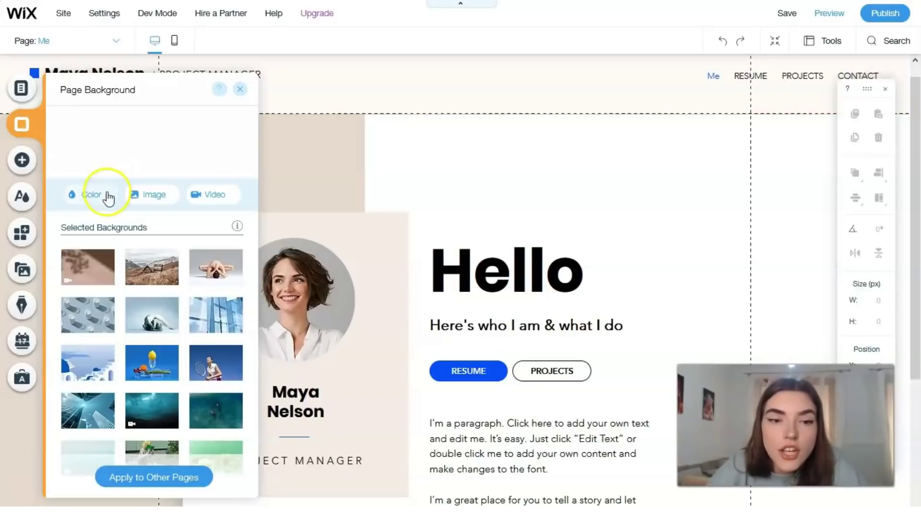
scroll(144, 279, down, 5)
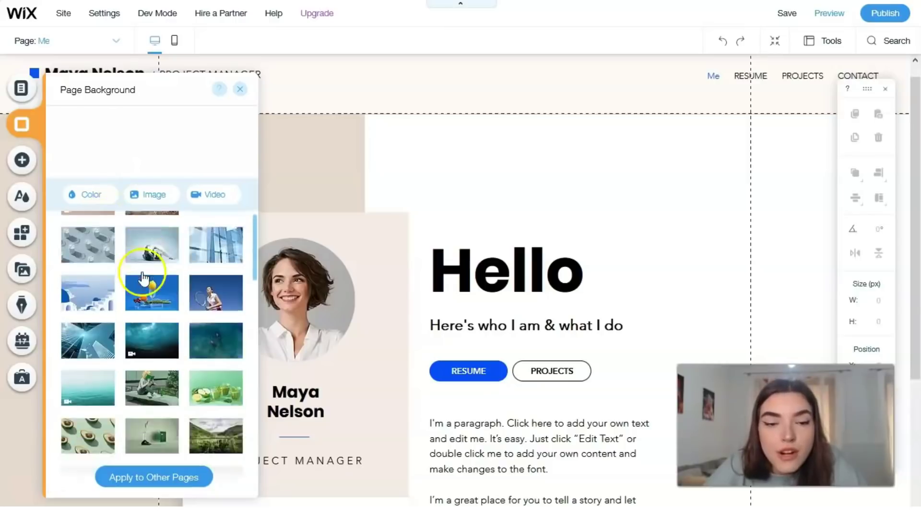
scroll(144, 277, down, 10)
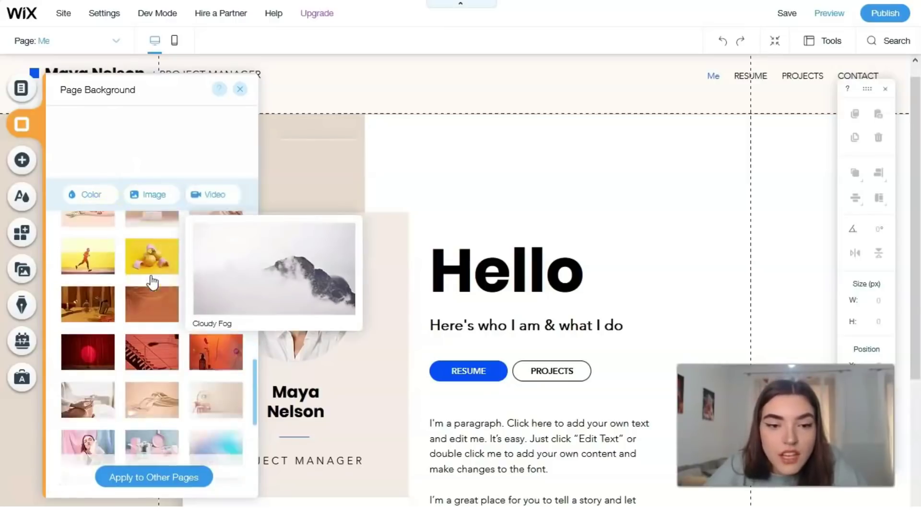
scroll(158, 281, down, 3)
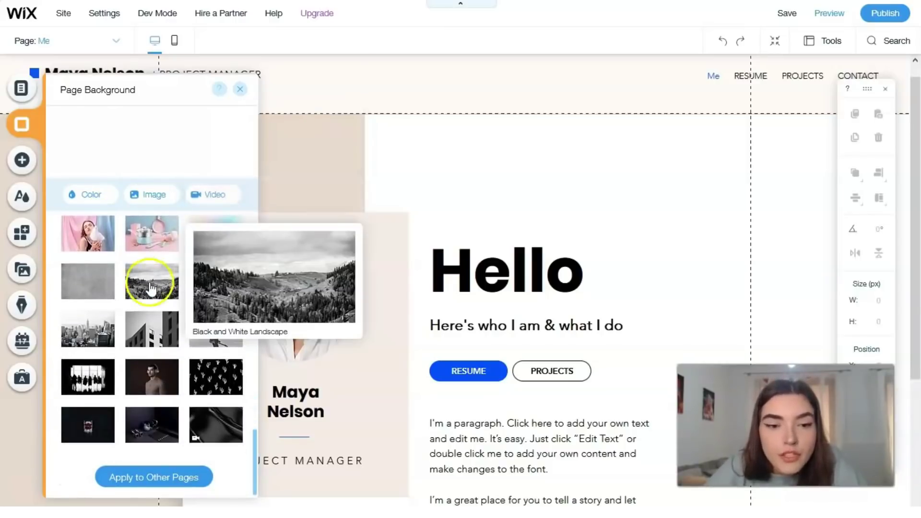
scroll(171, 367, up, 10)
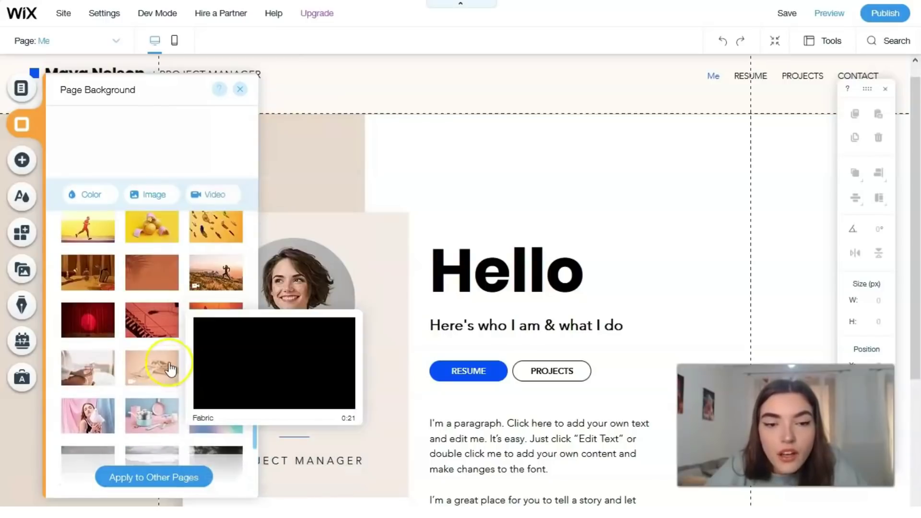
scroll(167, 363, up, 3)
scroll(79, 316, up, 8)
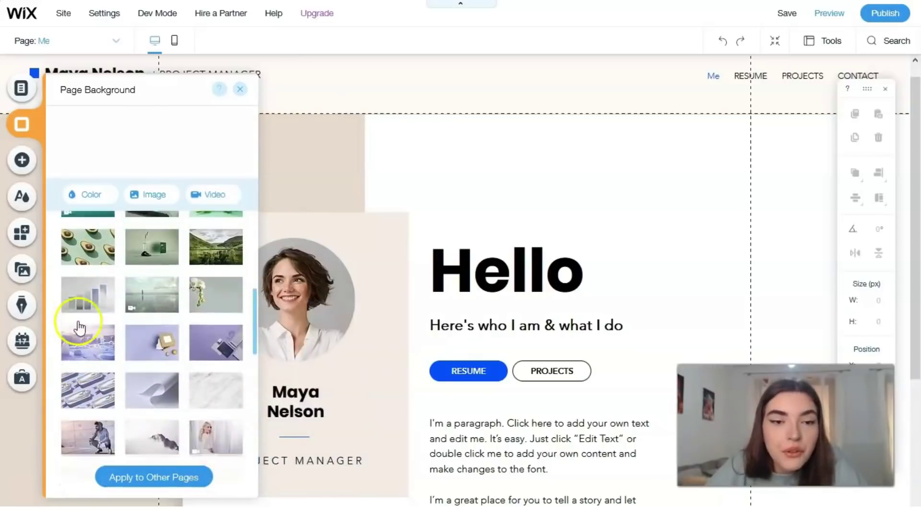
scroll(105, 312, up, 3)
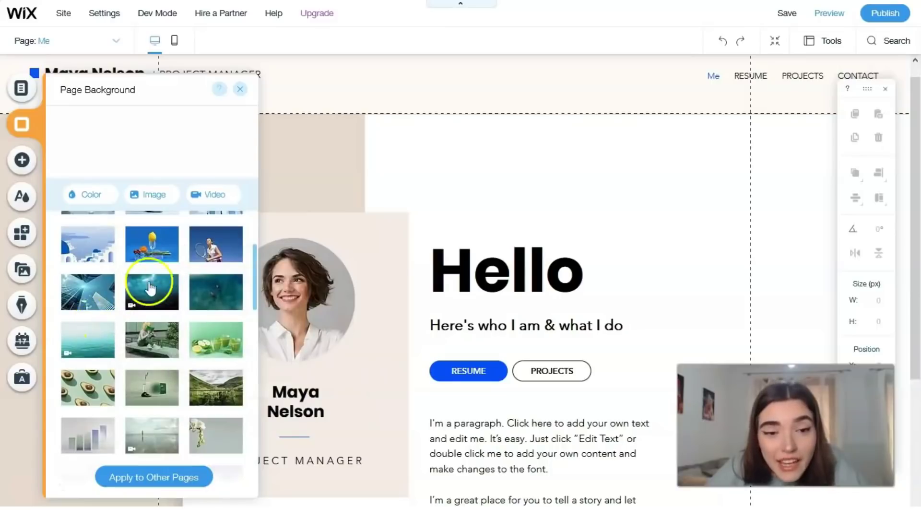
mouse_move(167, 300)
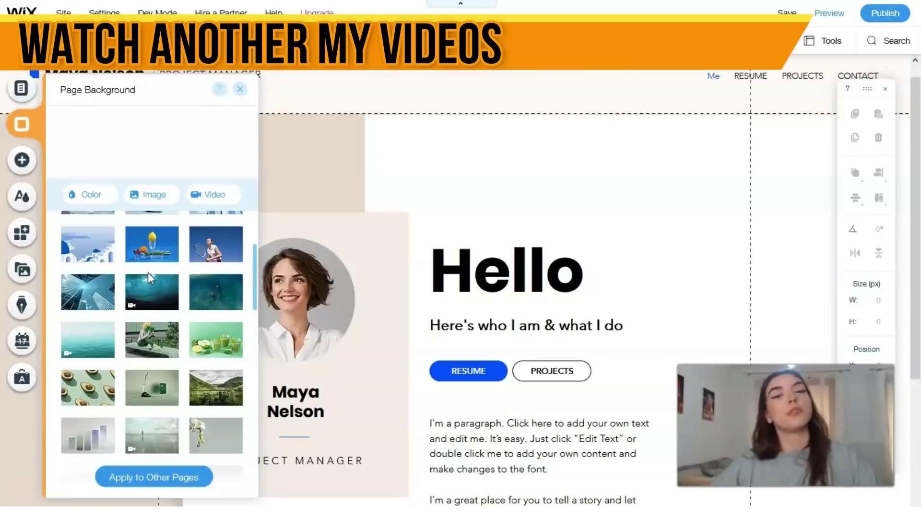
click(23, 159)
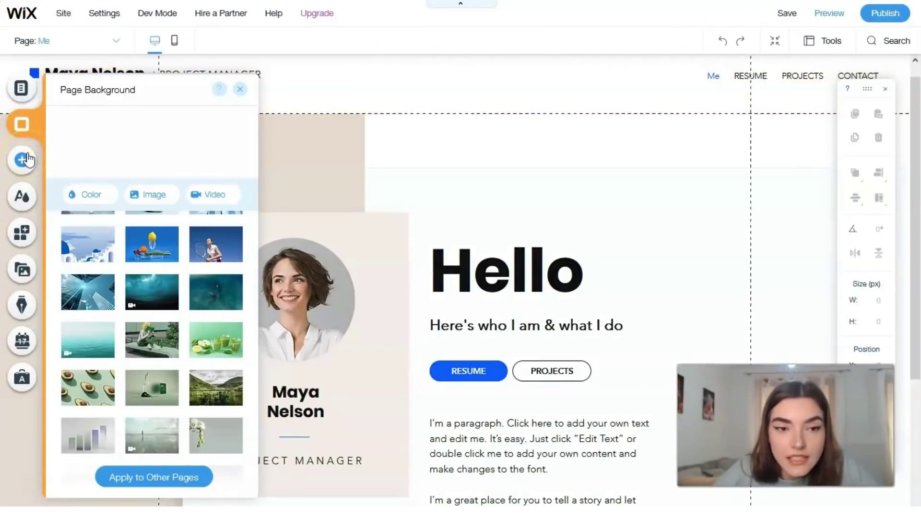
Step: Browse the Members, Strip, Image and Button add categories, then show the Site Colors theme
click(27, 159)
click(25, 167)
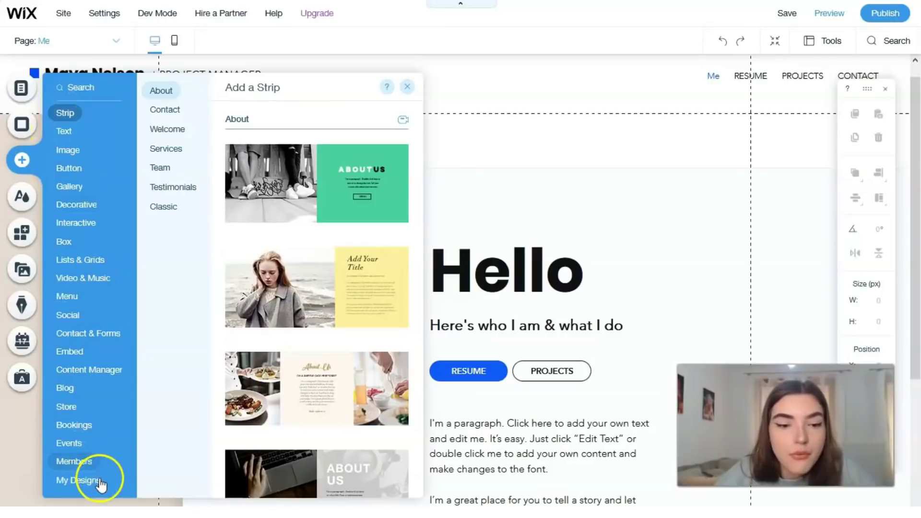
click(78, 461)
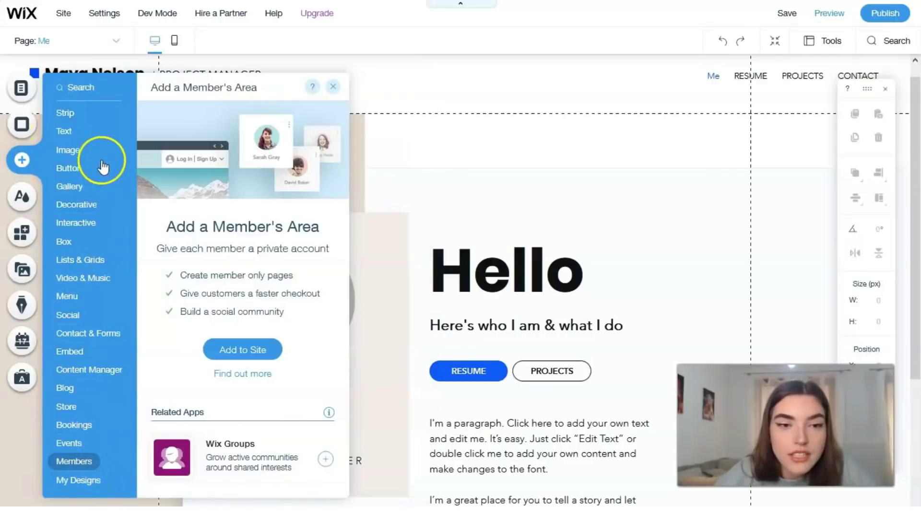
click(77, 115)
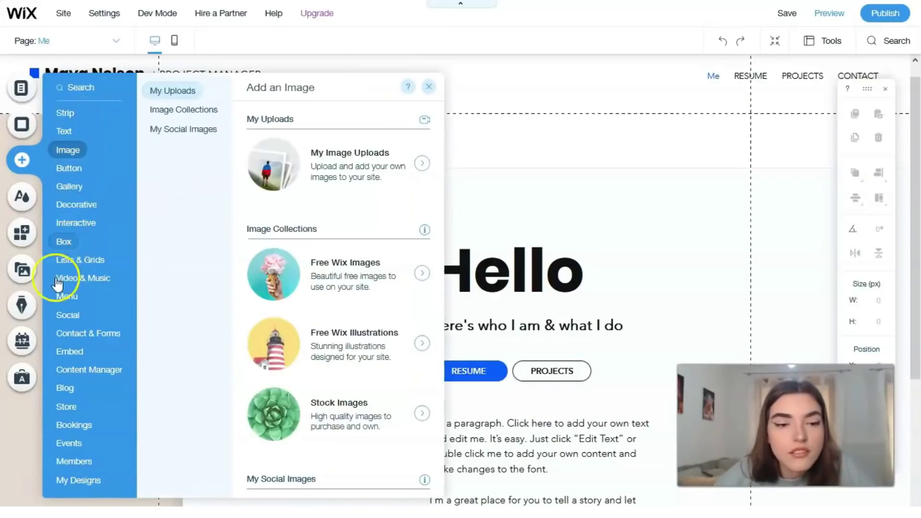
click(70, 152)
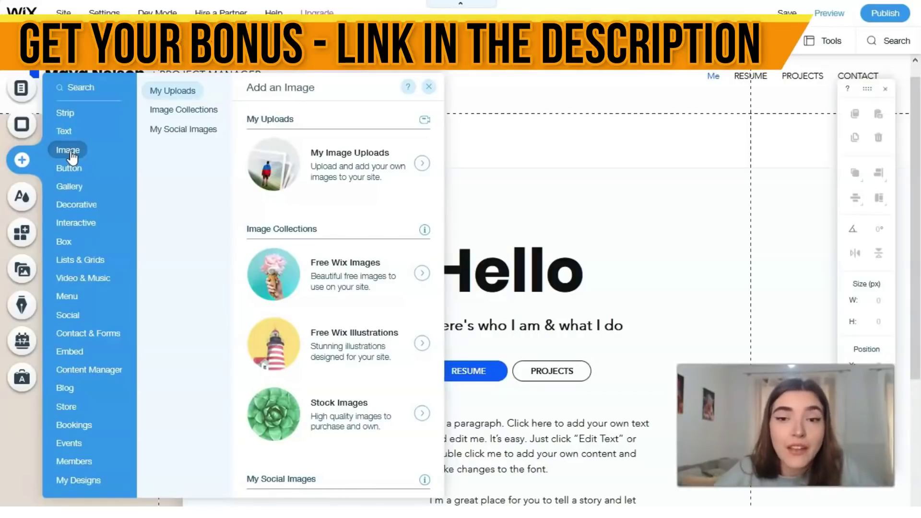
click(55, 182)
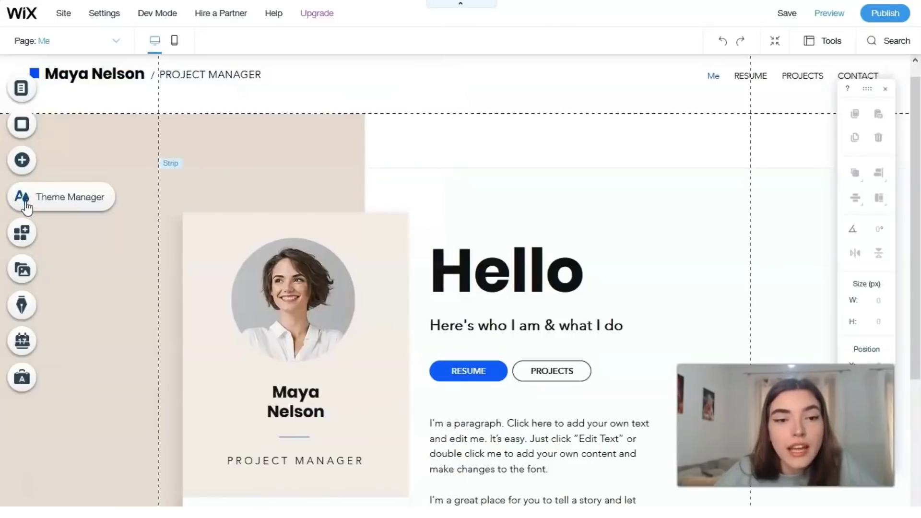
click(22, 196)
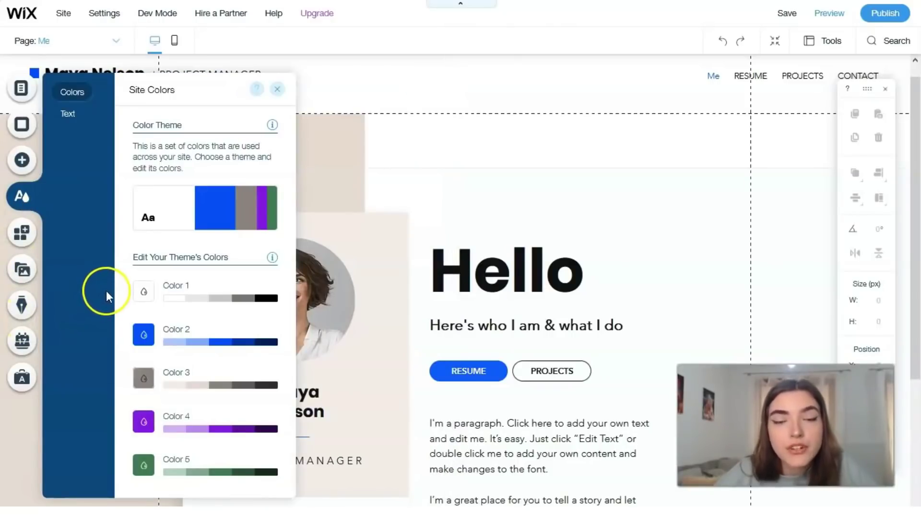
Step: Open and cancel Adjust Shade for Color 2, view text styles, then show the App Market
mouse_move(179, 192)
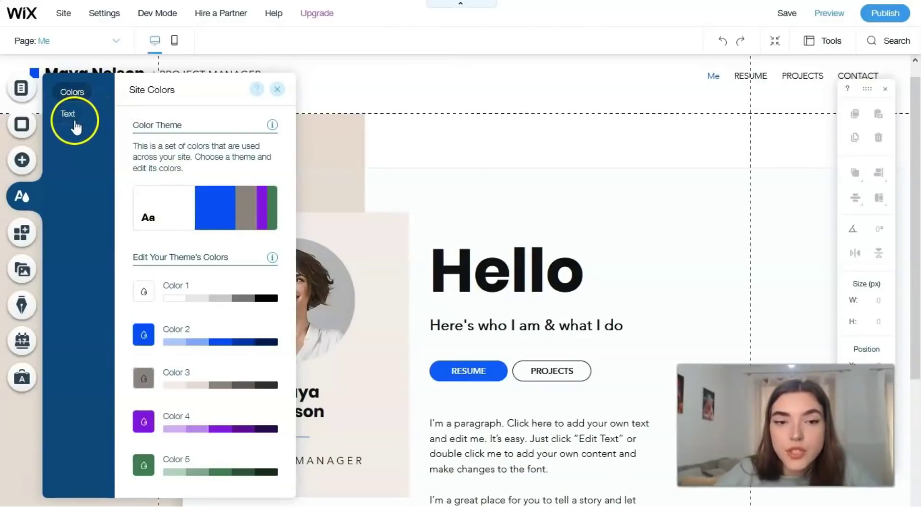
click(213, 342)
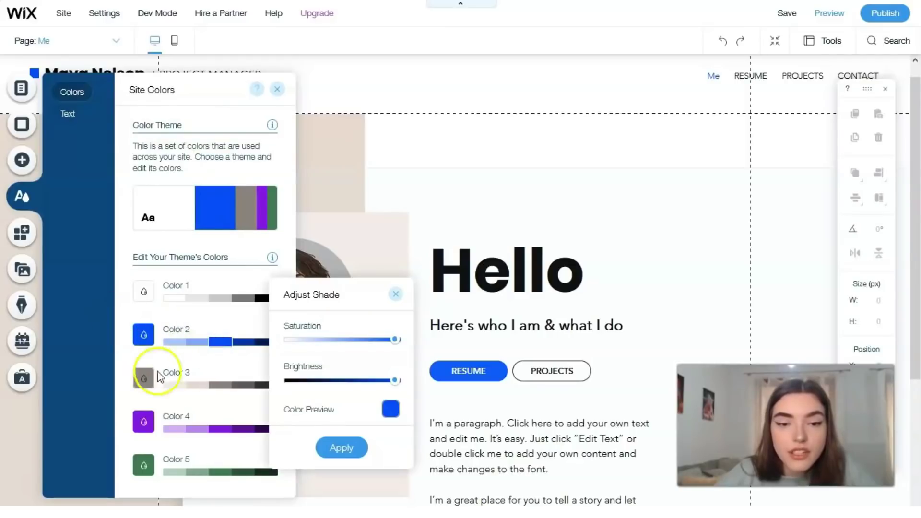
click(153, 403)
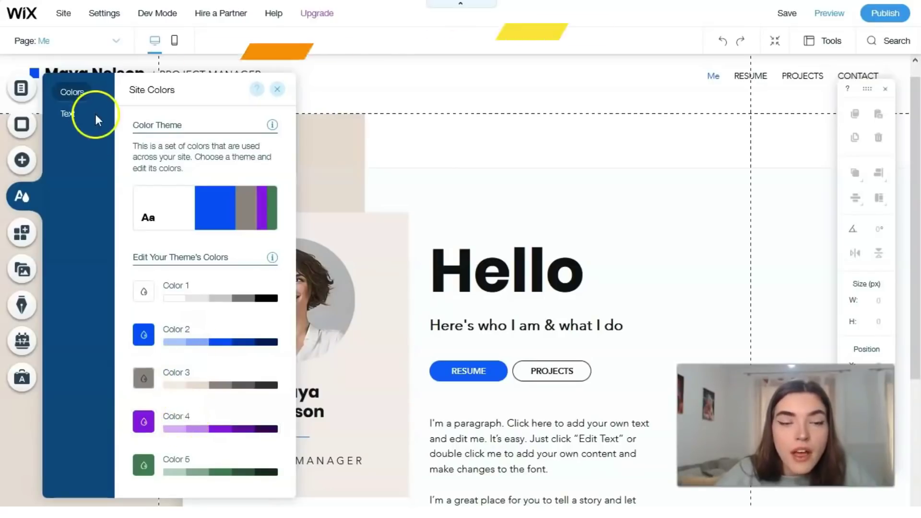
click(65, 115)
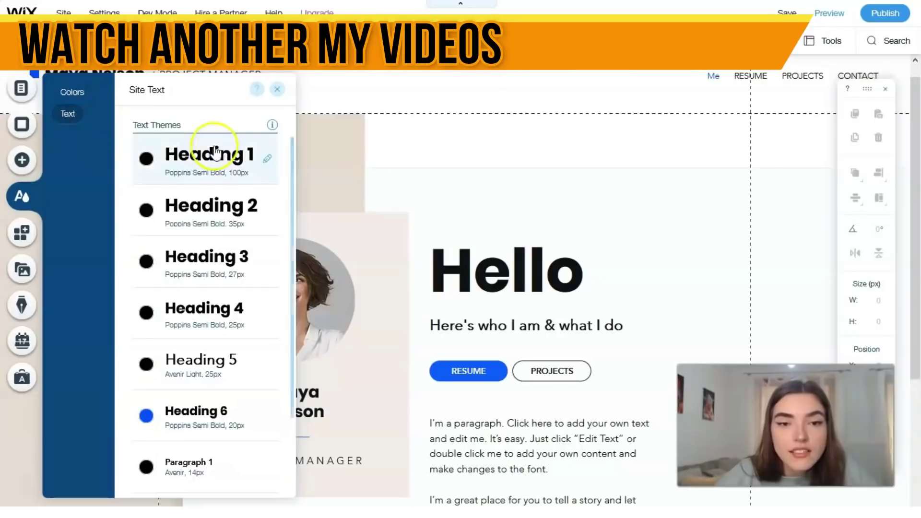
scroll(198, 228, down, 2)
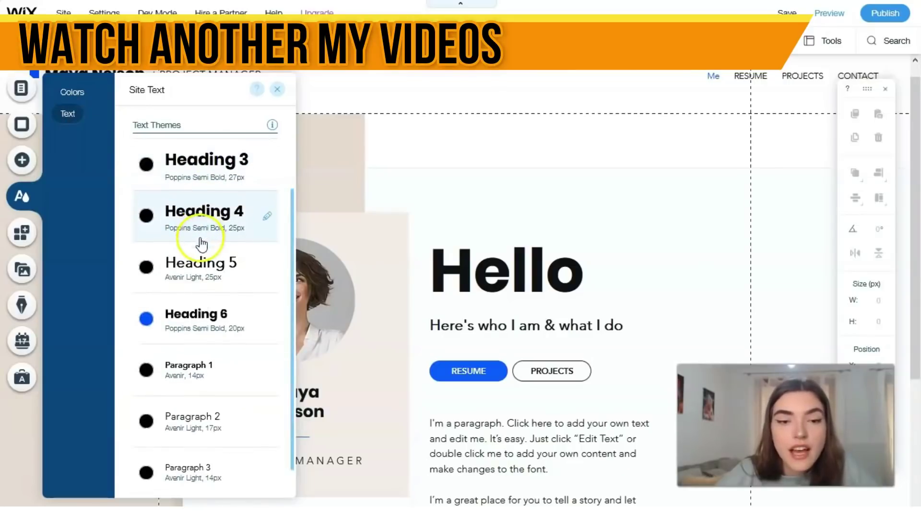
click(22, 234)
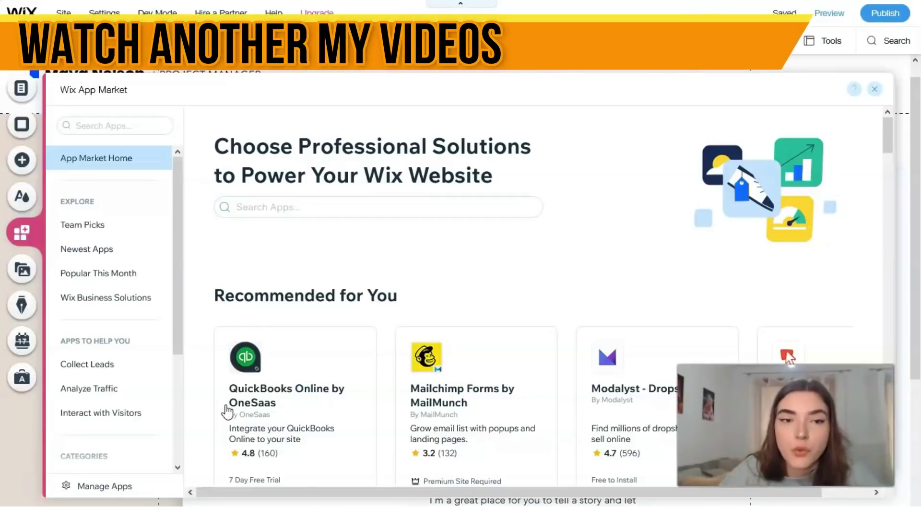
Step: Open the Media panel showing computer, Facebook, Instagram and Google uploads, Photo Studio and Video Maker
click(23, 271)
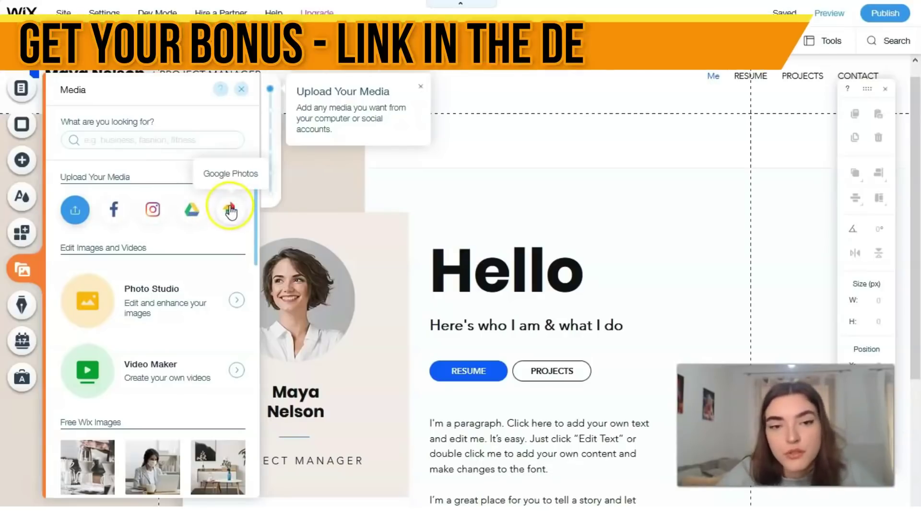
Step: Browse the Free Wix and Shutterstock media sections, then bring up the Start a Blog panel
scroll(135, 350, down, 5)
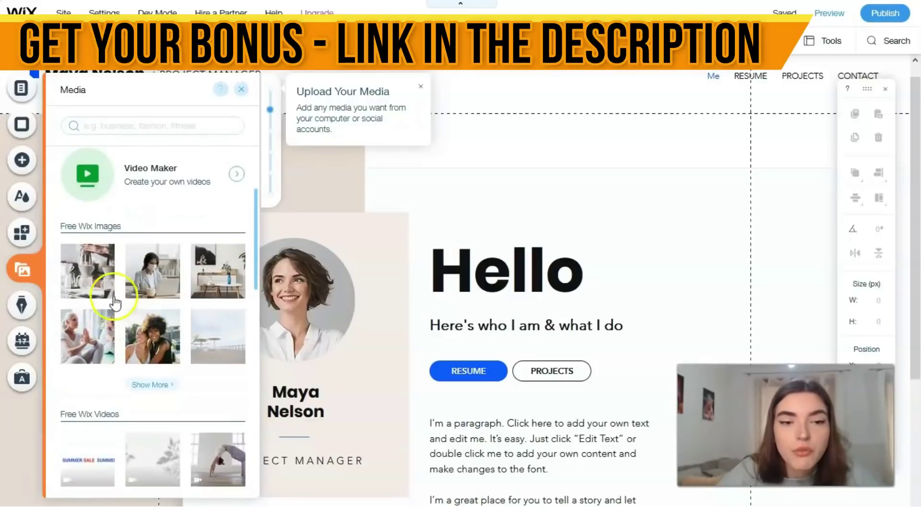
mouse_move(111, 255)
scroll(126, 266, down, 4)
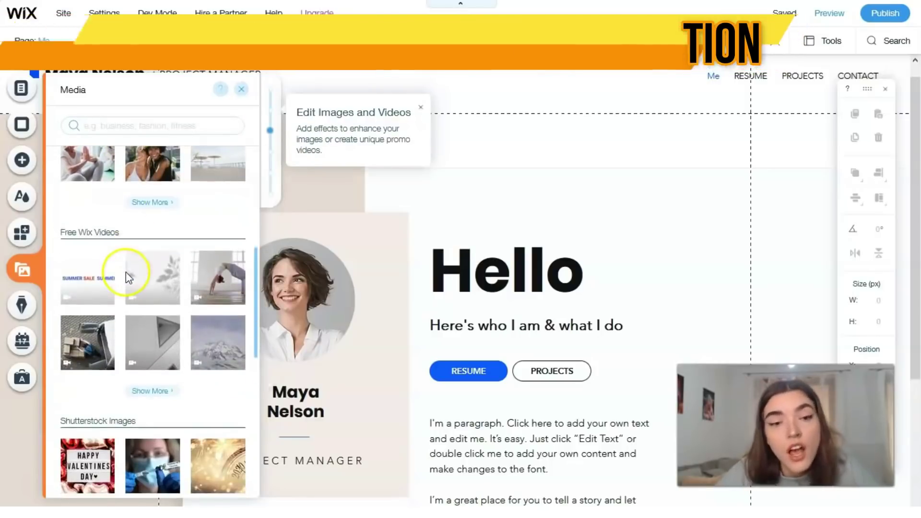
scroll(121, 277, down, 5)
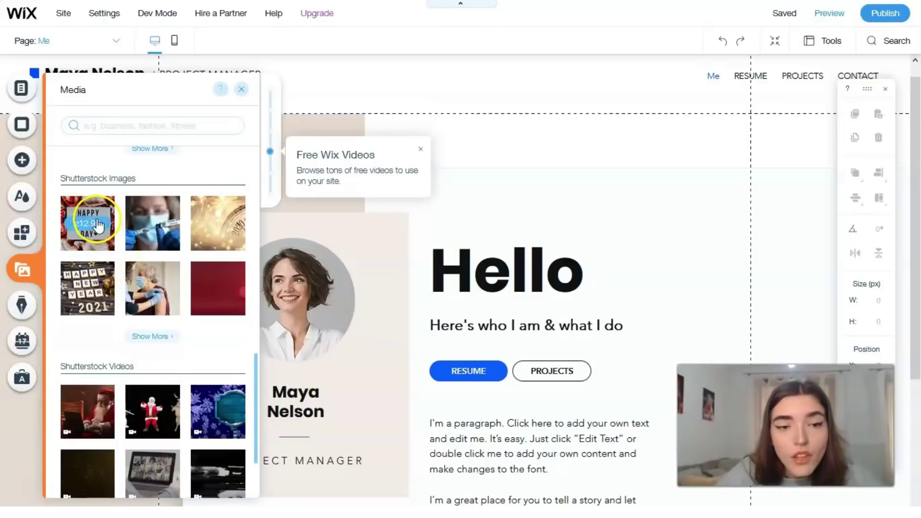
mouse_move(103, 213)
scroll(91, 336, down, 3)
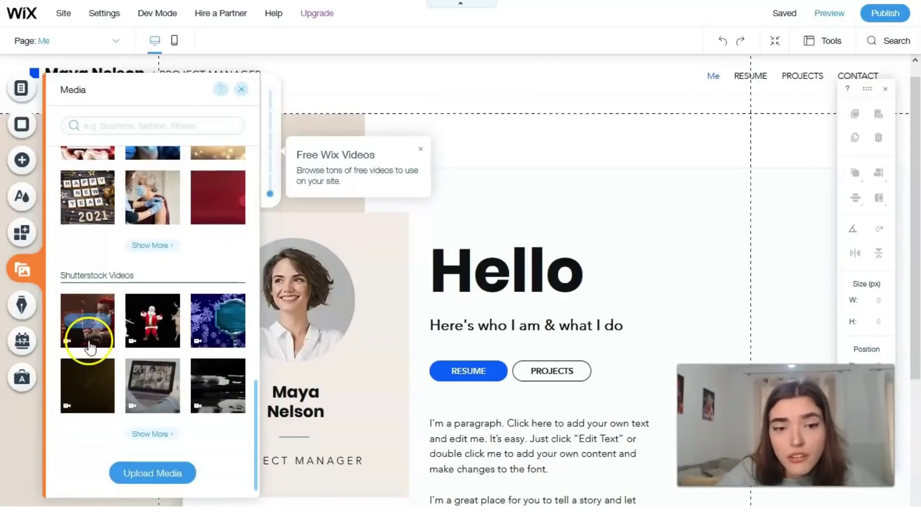
mouse_move(96, 339)
scroll(94, 331, up, 5)
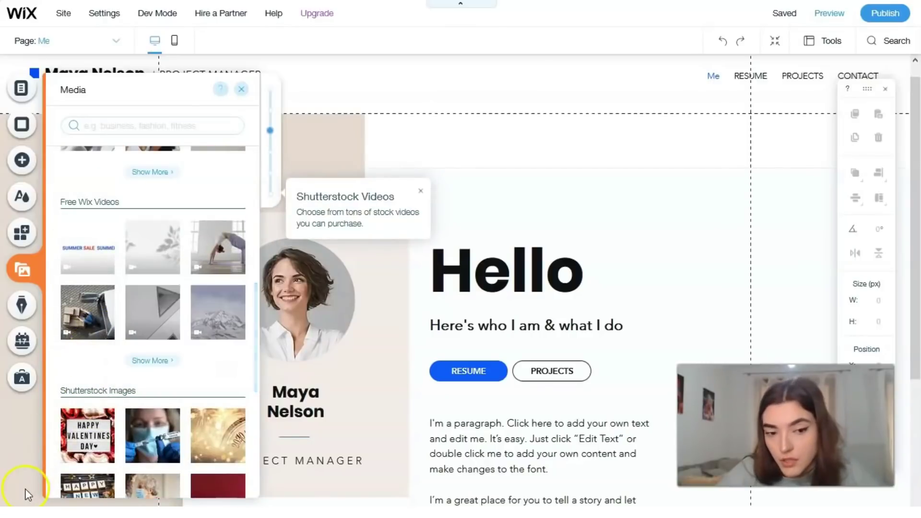
scroll(25, 490, up, 8)
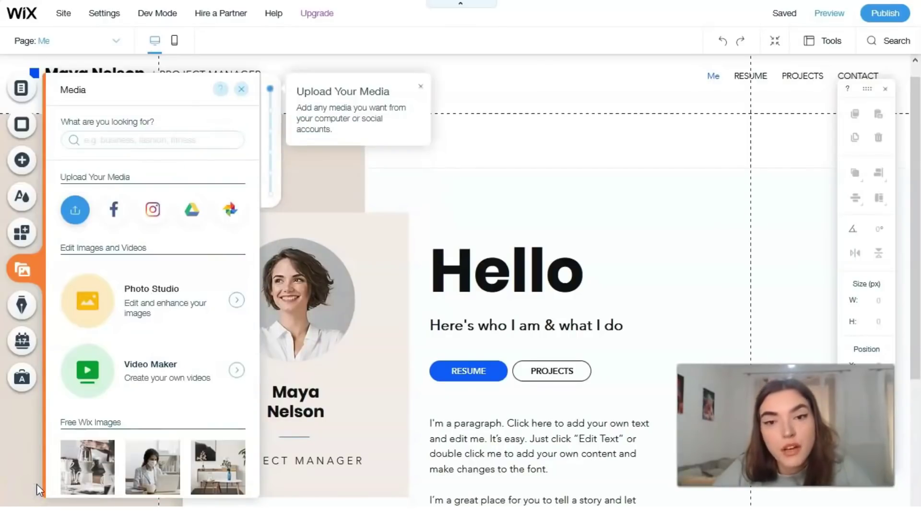
click(23, 312)
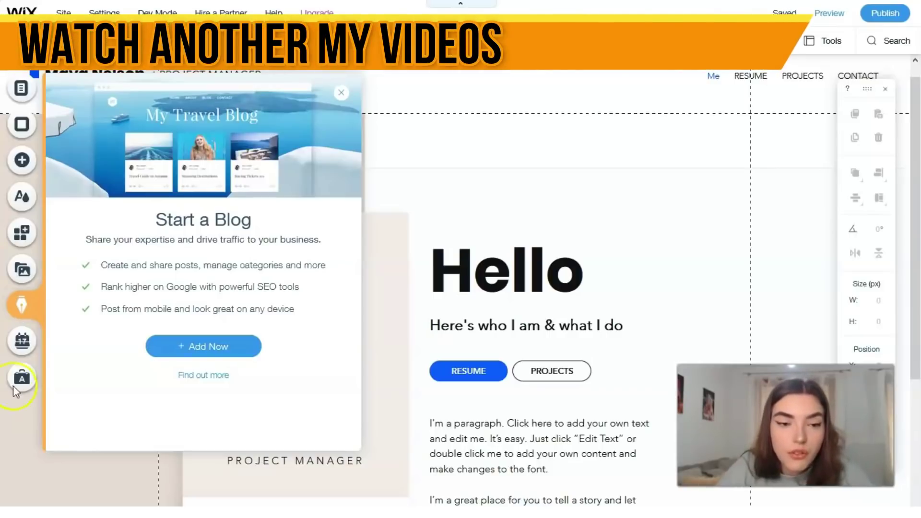
Step: View the online Bookings offer, then open the Ascend Marketing & SEO panel
click(19, 342)
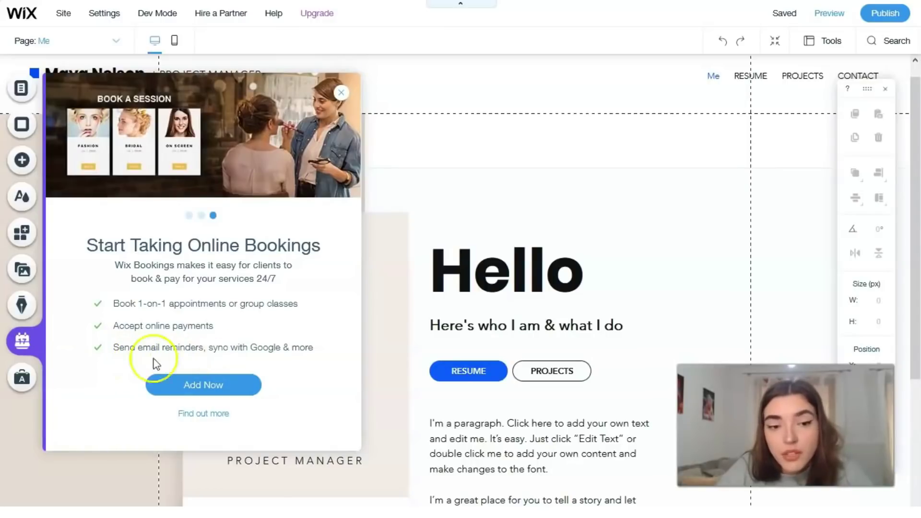
click(29, 378)
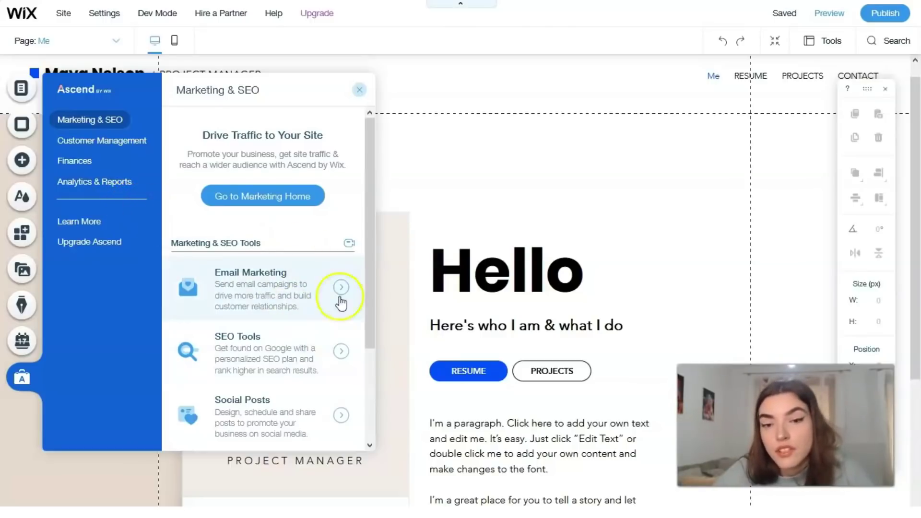
Step: Go from the Ascend panel's SEO Tools row to the dashboard's SEO Tools page
click(280, 351)
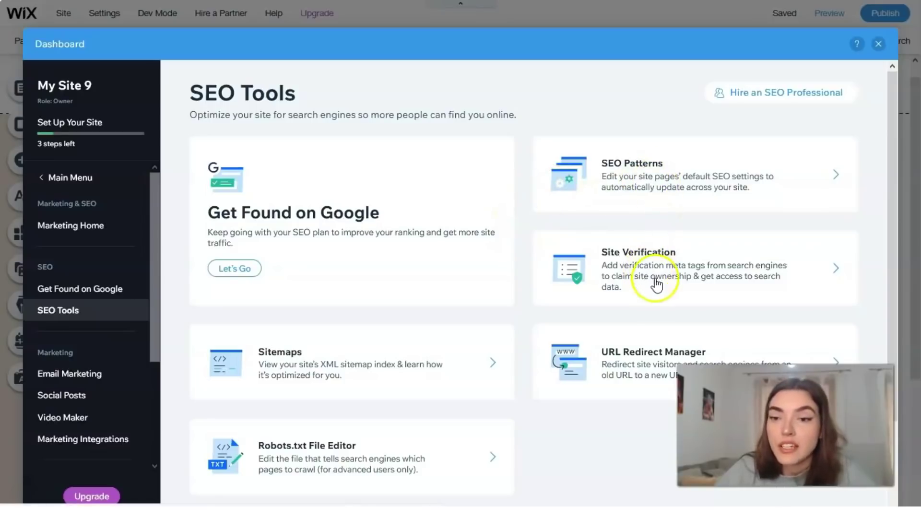
Step: Review SEO Patterns and its helpful tips, return to SEO Tools, and close the dashboard
click(705, 177)
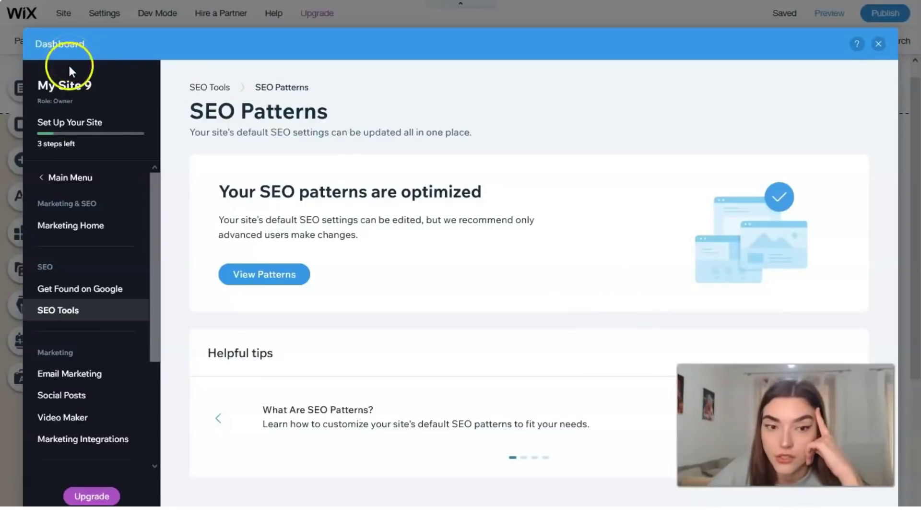
click(218, 418)
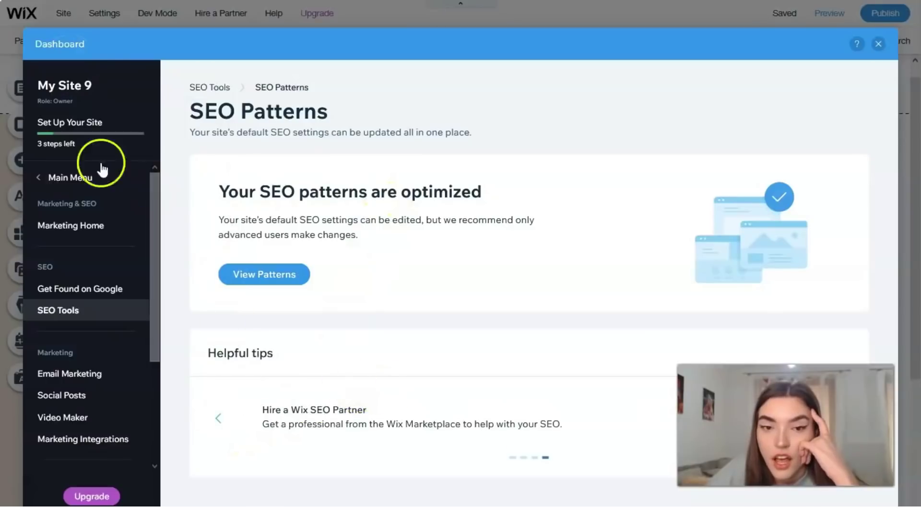
click(104, 317)
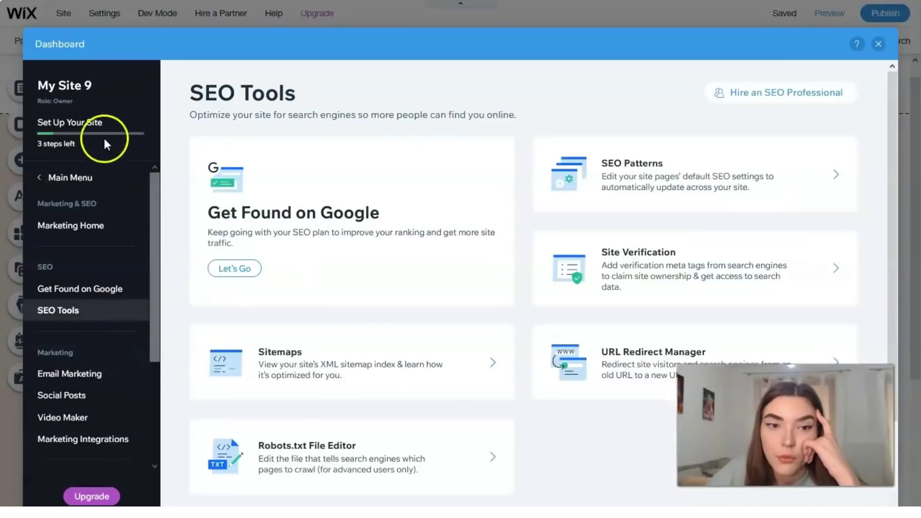
click(751, 106)
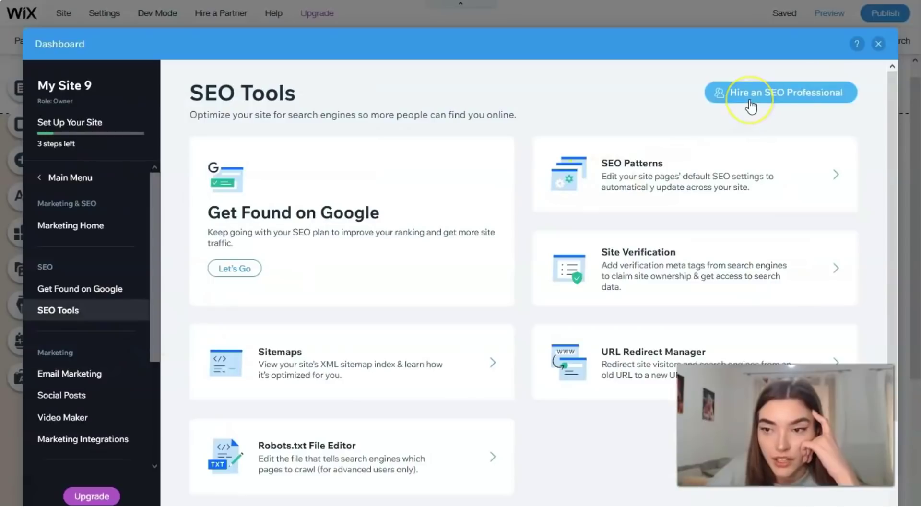
click(878, 44)
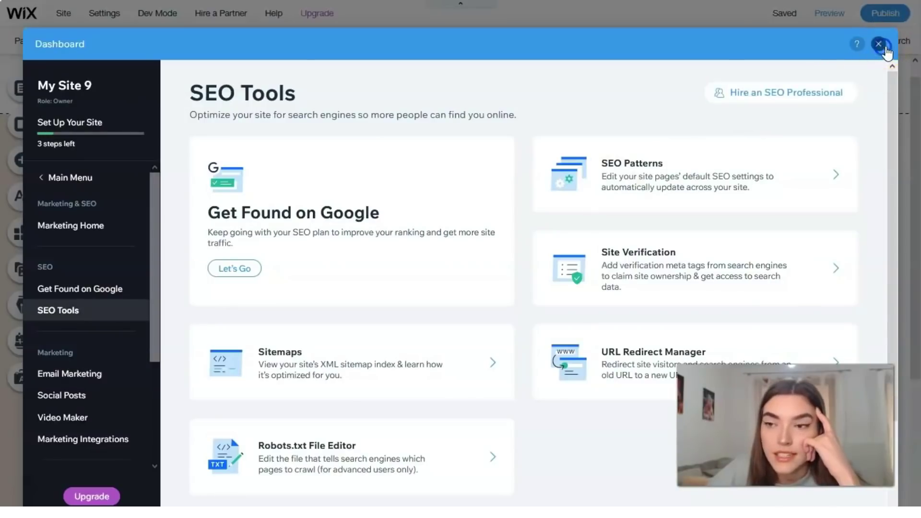
scroll(456, 254, down, 4)
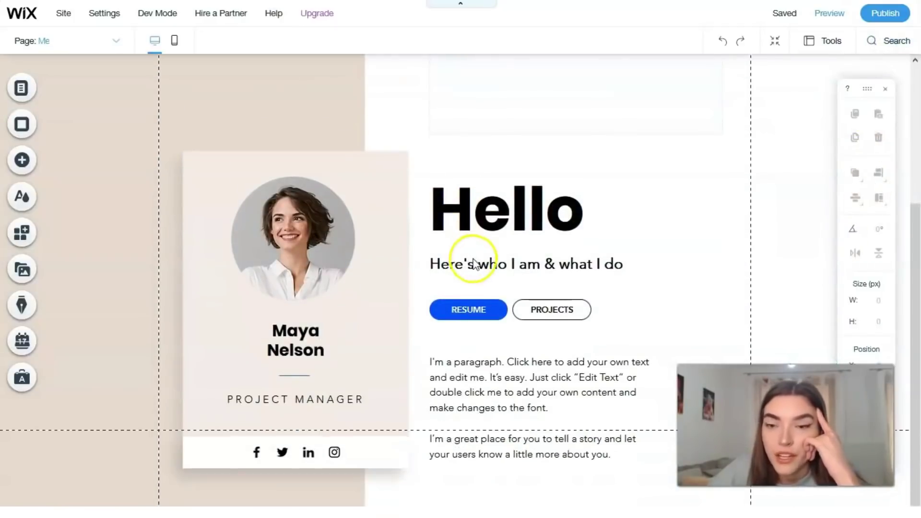
scroll(307, 249, up, 4)
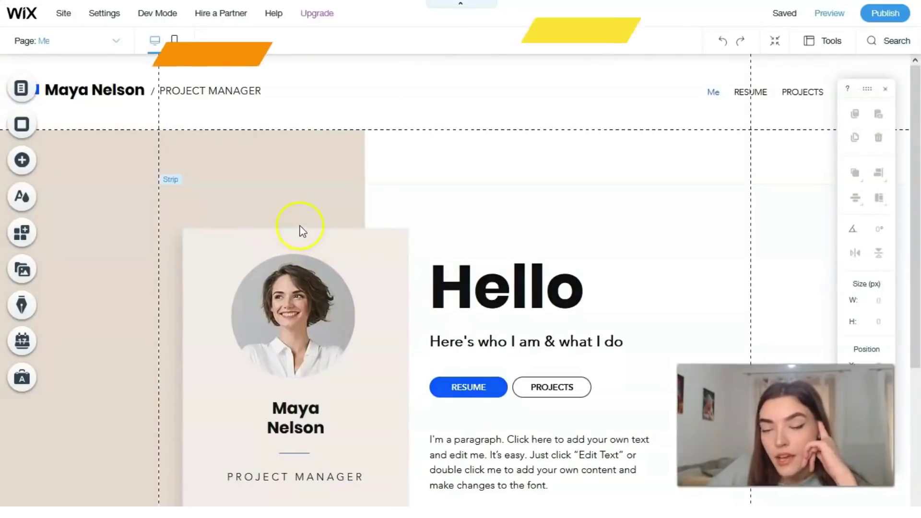
click(214, 92)
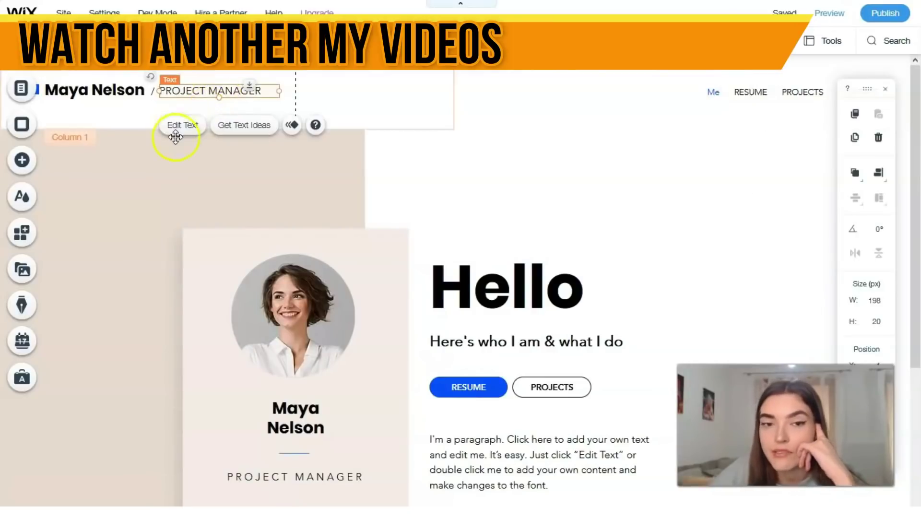
click(190, 129)
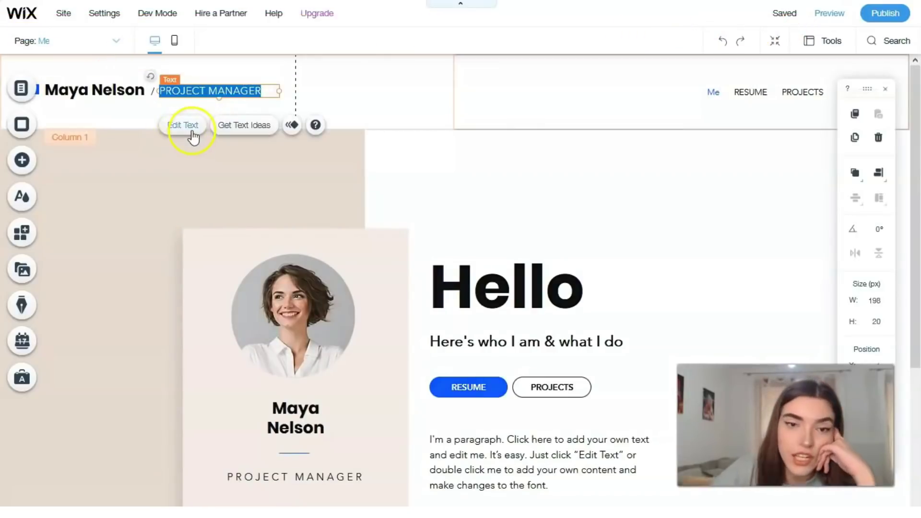
click(244, 131)
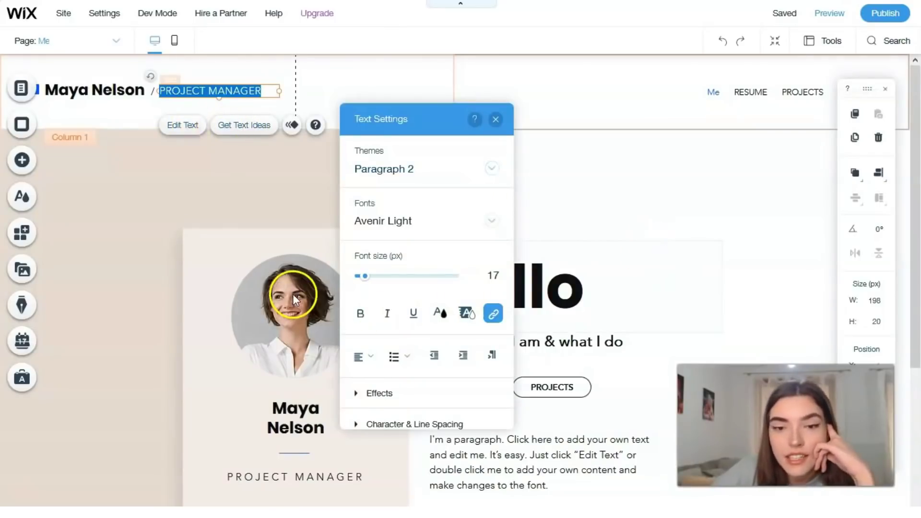
click(284, 315)
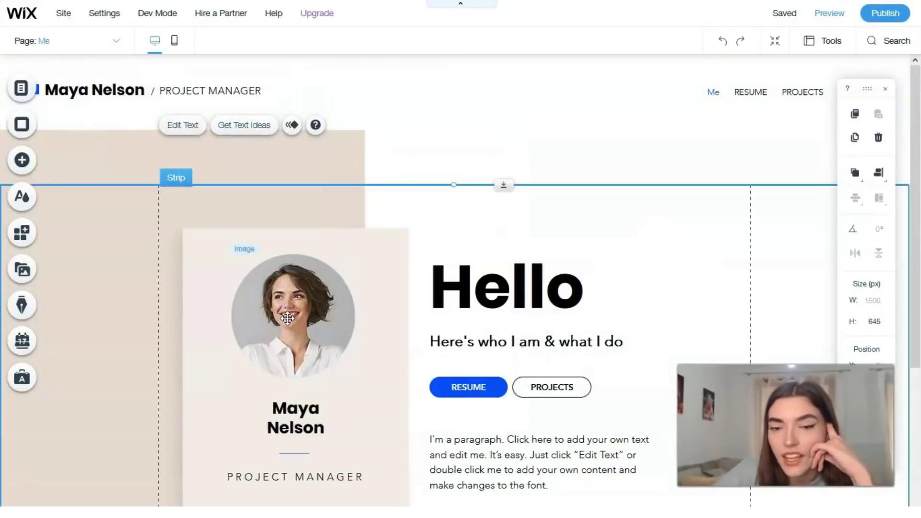
click(291, 320)
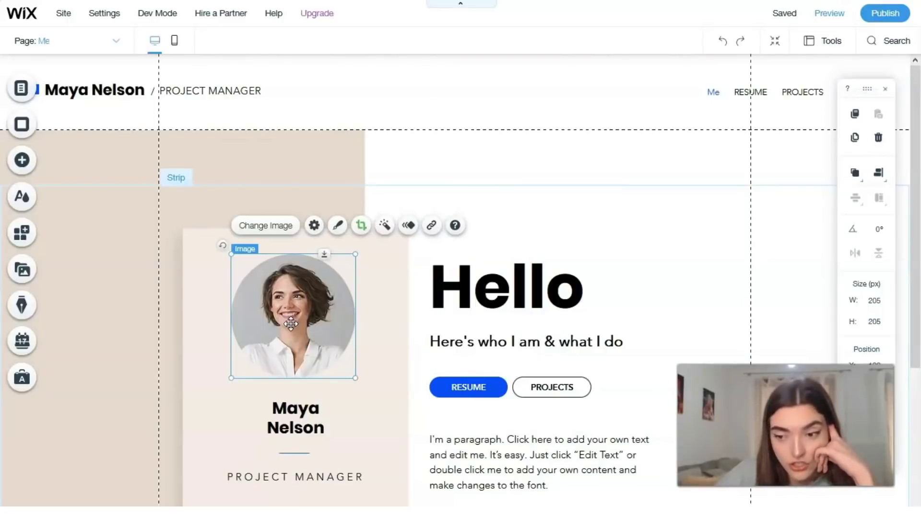
click(292, 315)
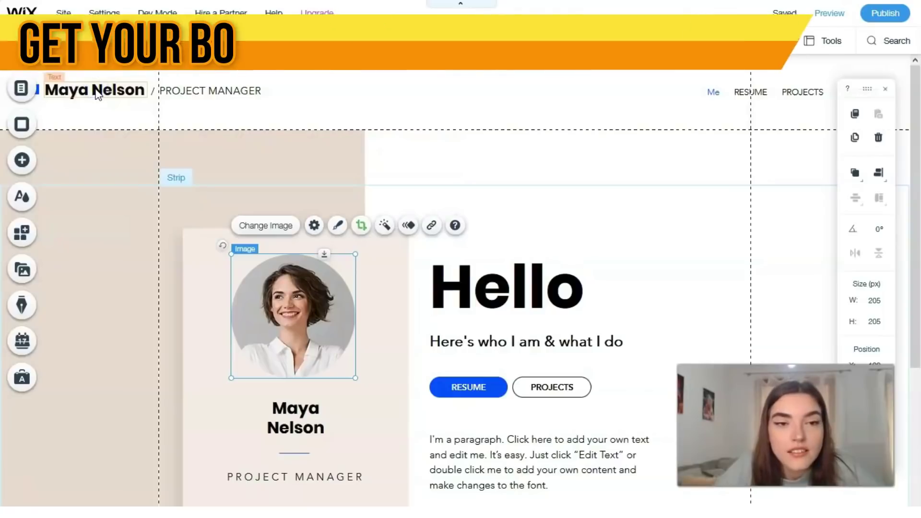
click(96, 90)
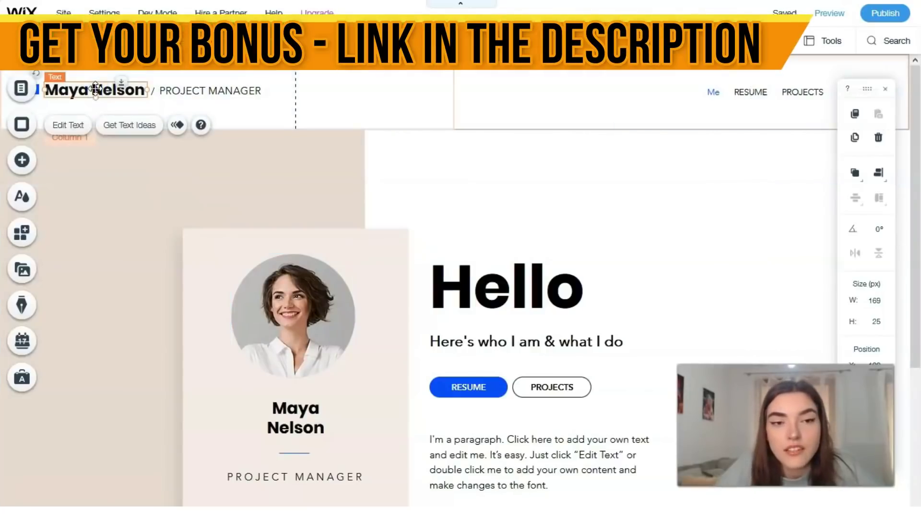
Step: Set the Maya Nelson header to Heading 5, Avenir Light, 23 px, and show its text effects
click(72, 125)
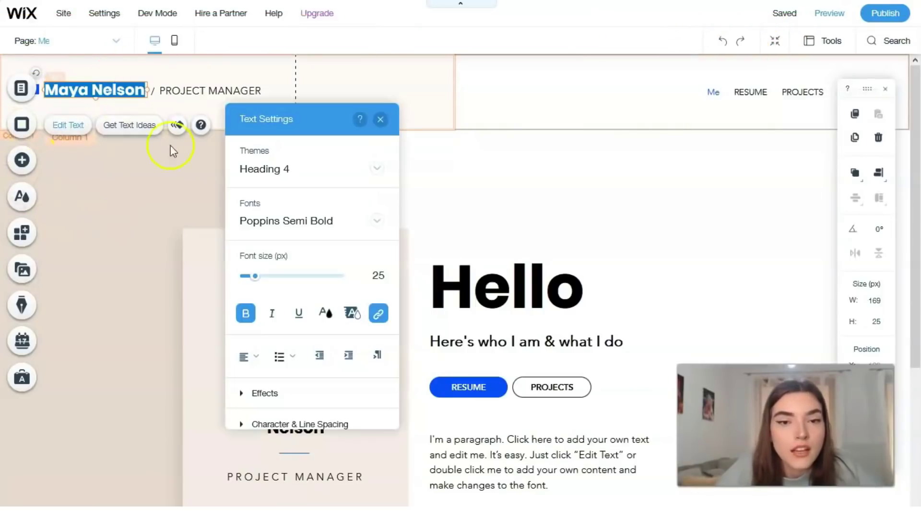
click(377, 167)
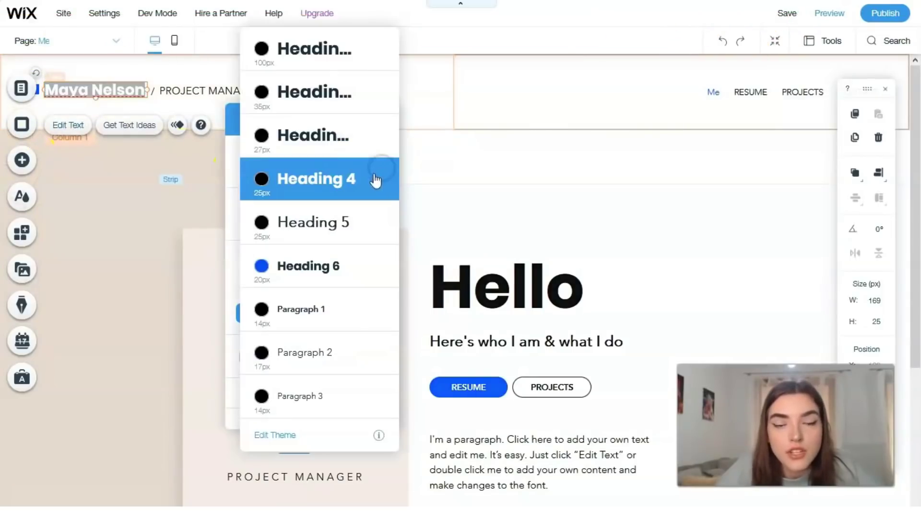
click(312, 233)
mouse_move(258, 279)
mouse_down()
mouse_move(271, 282)
mouse_move(249, 278)
mouse_move(257, 285)
mouse_up()
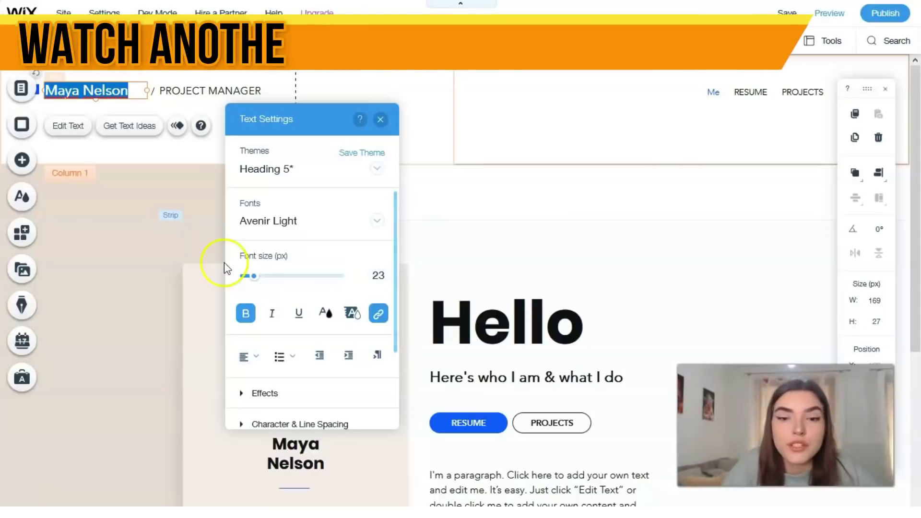
drag(395, 335, 396, 358)
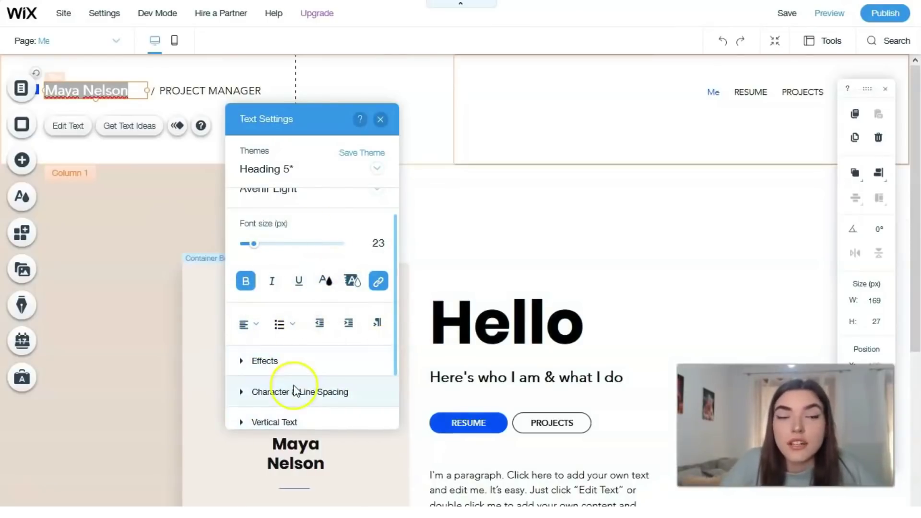
click(245, 361)
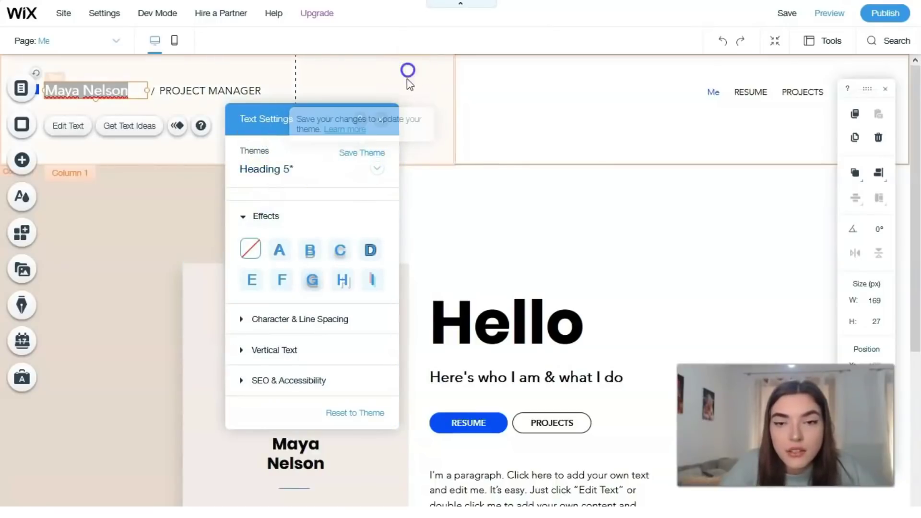
click(544, 194)
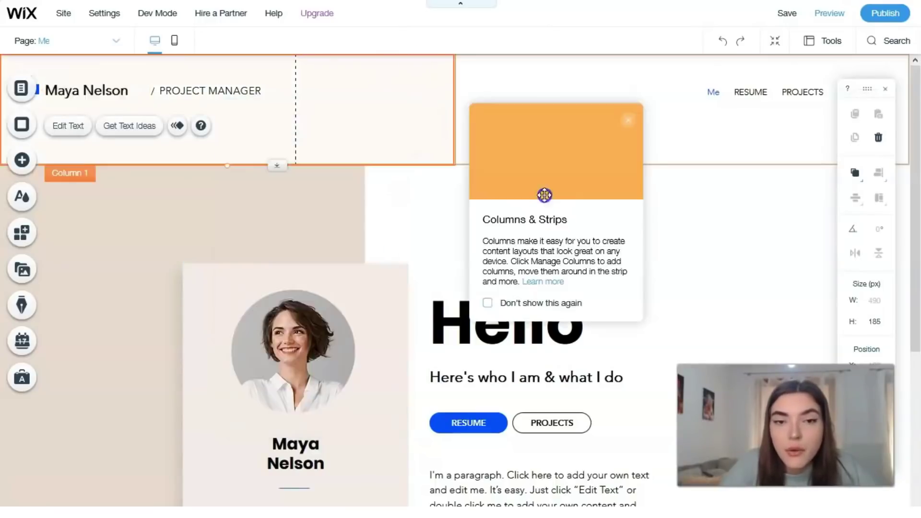
Step: Swap the profile portrait for a new photo and enlarge it from 205 to 233 × 233 px
click(741, 199)
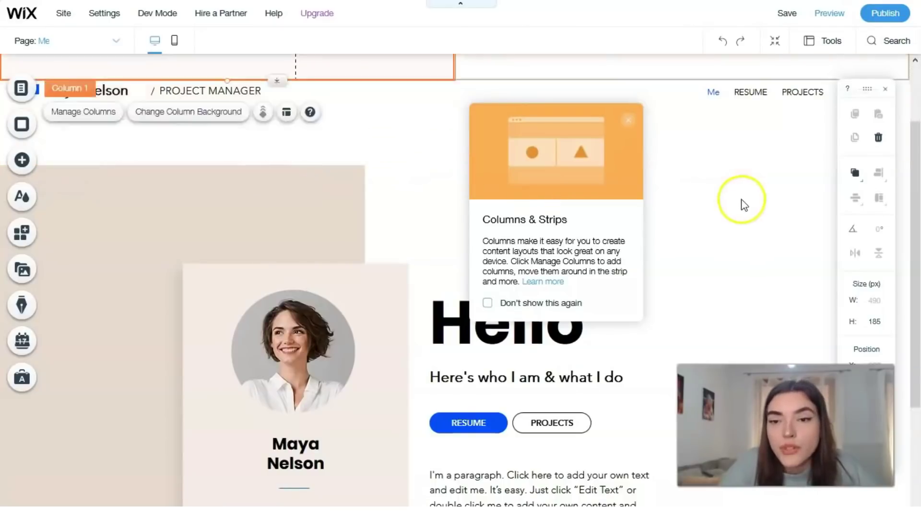
scroll(432, 235, down, 3)
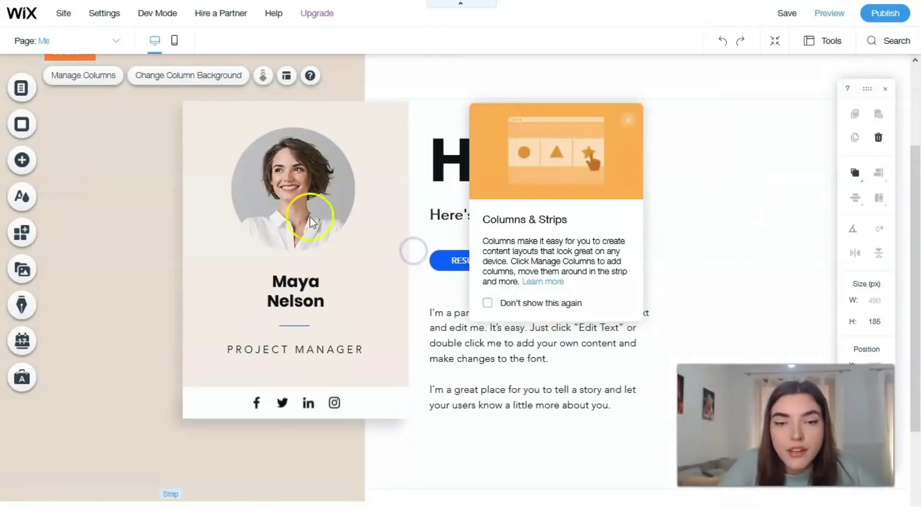
click(609, 247)
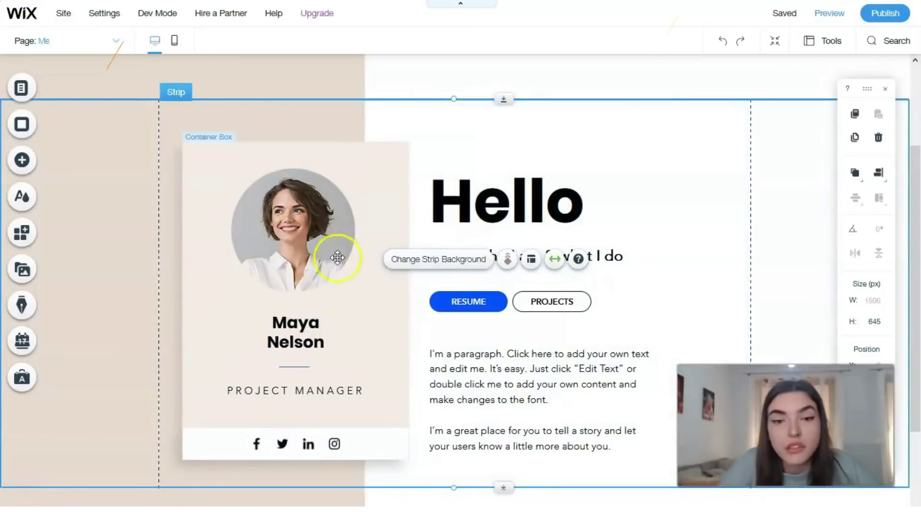
click(302, 218)
click(281, 143)
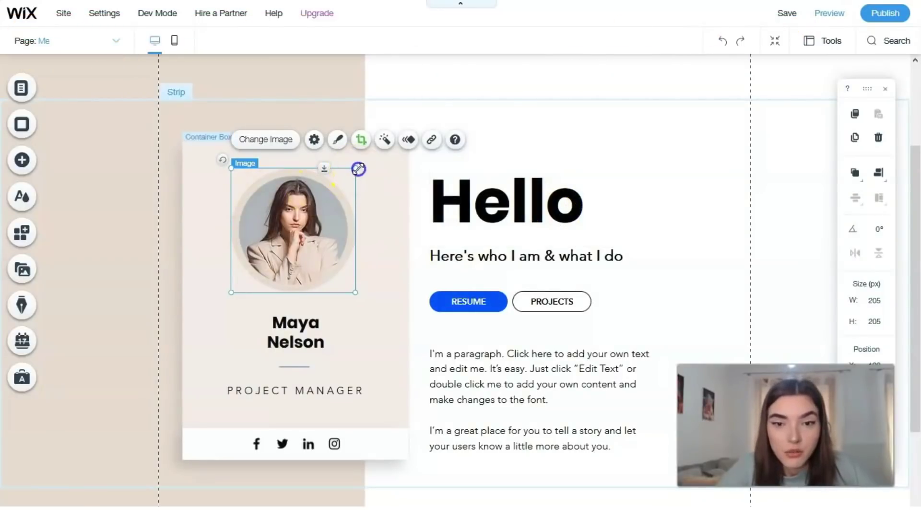
mouse_move(365, 169)
mouse_down()
mouse_move(405, 150)
mouse_move(380, 162)
mouse_up()
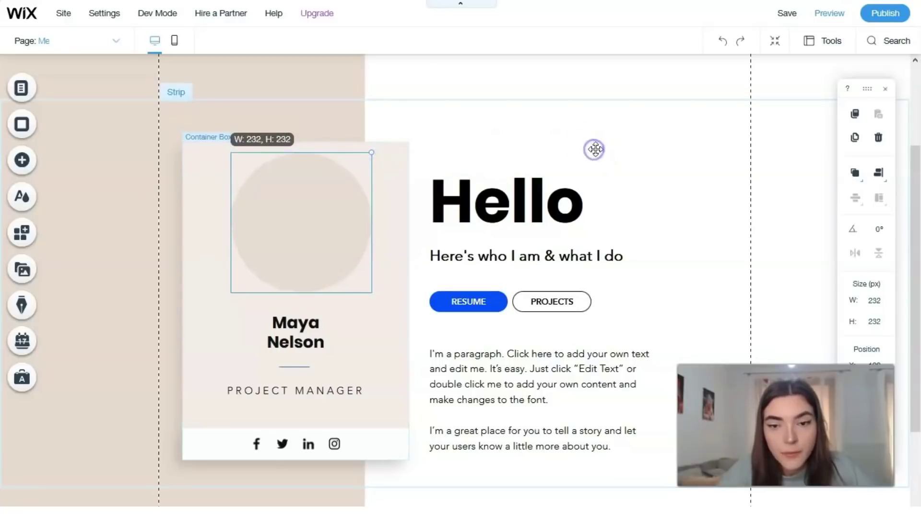
click(667, 252)
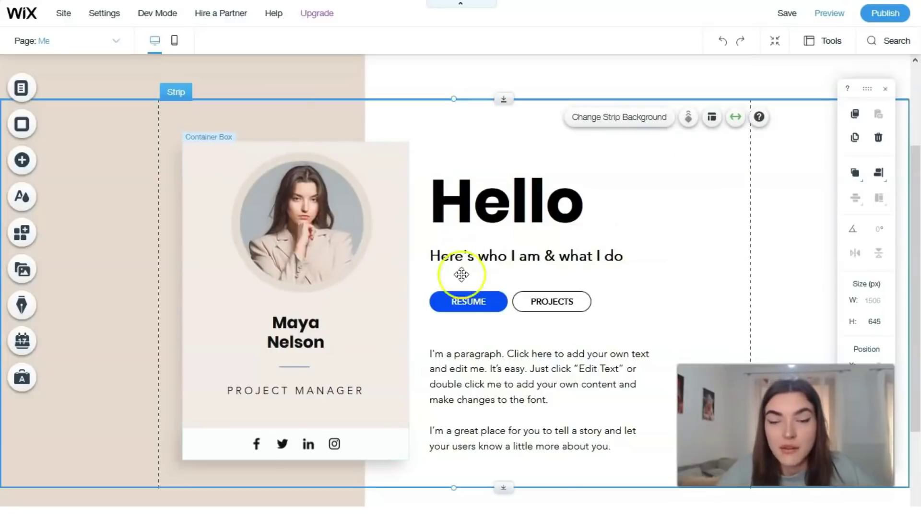
Step: Give the RESUME button the bold blue text-only themed style without a filled background
click(503, 304)
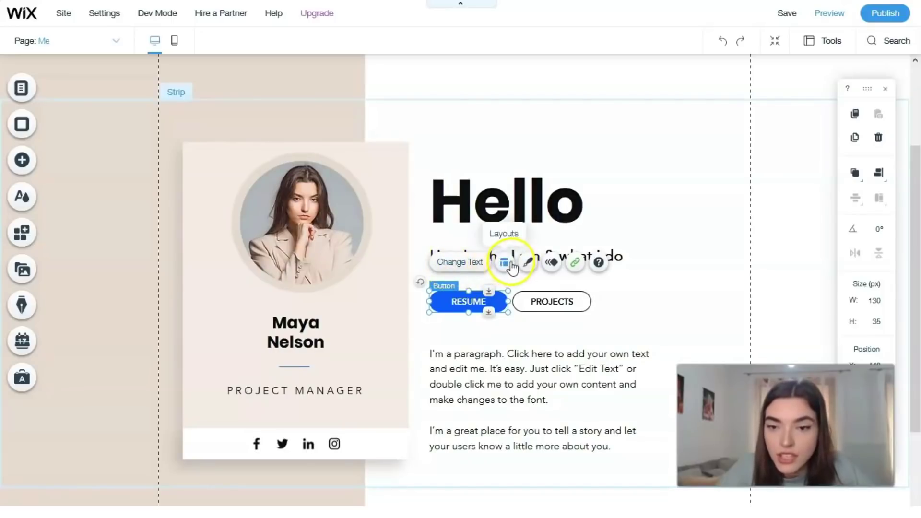
click(528, 265)
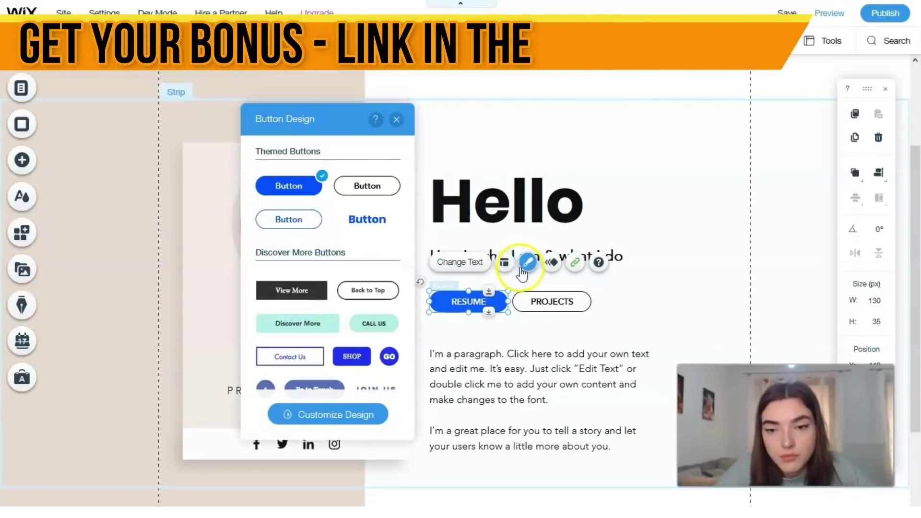
click(377, 221)
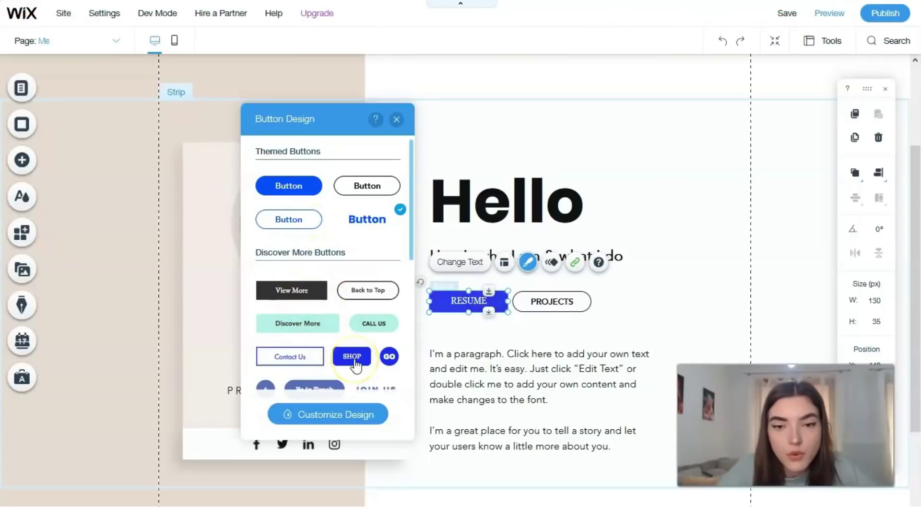
click(368, 222)
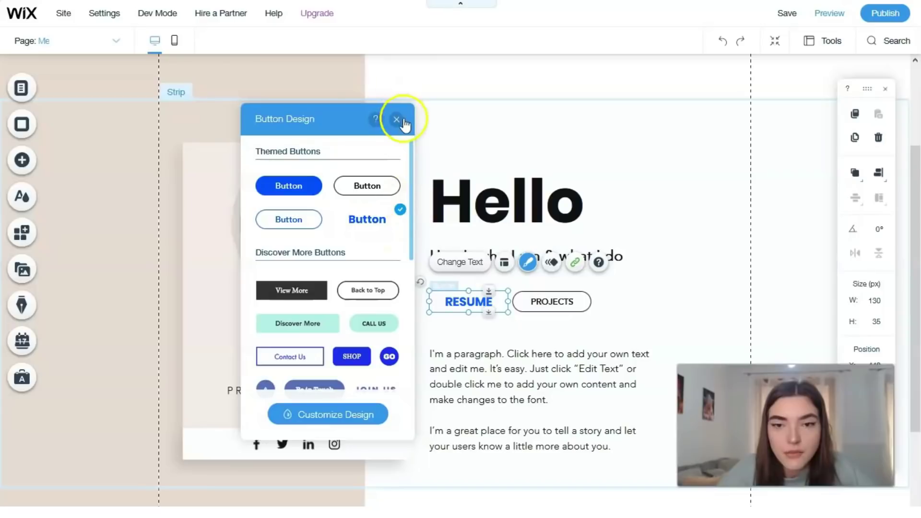
click(611, 103)
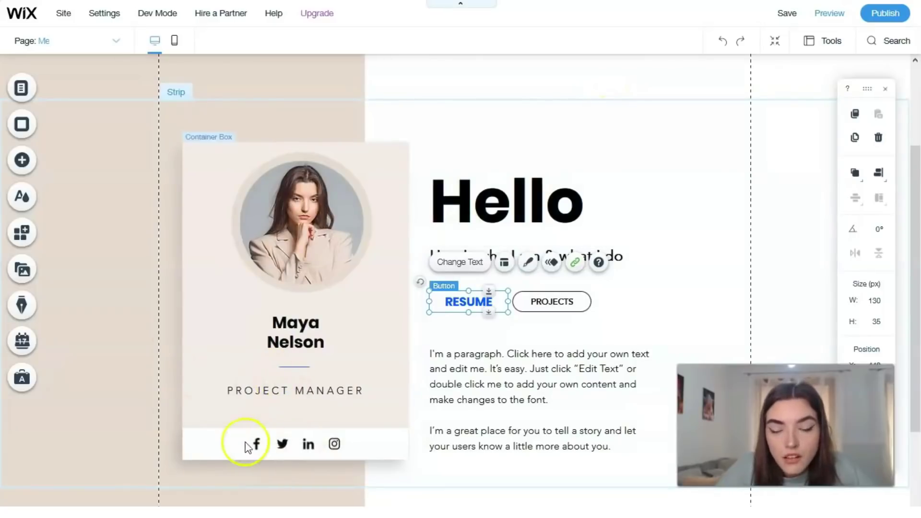
Step: Apply the Glide-In entrance animation to the profile card's social icons bar
click(267, 442)
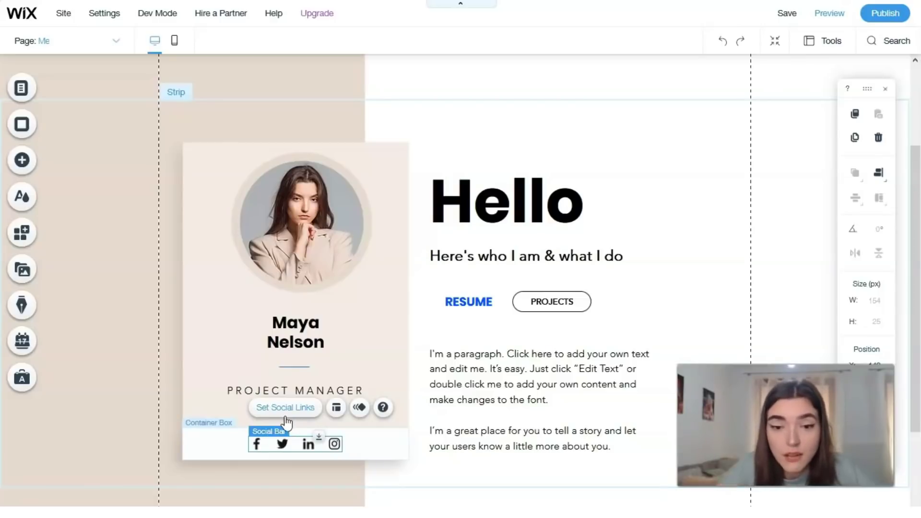
click(360, 408)
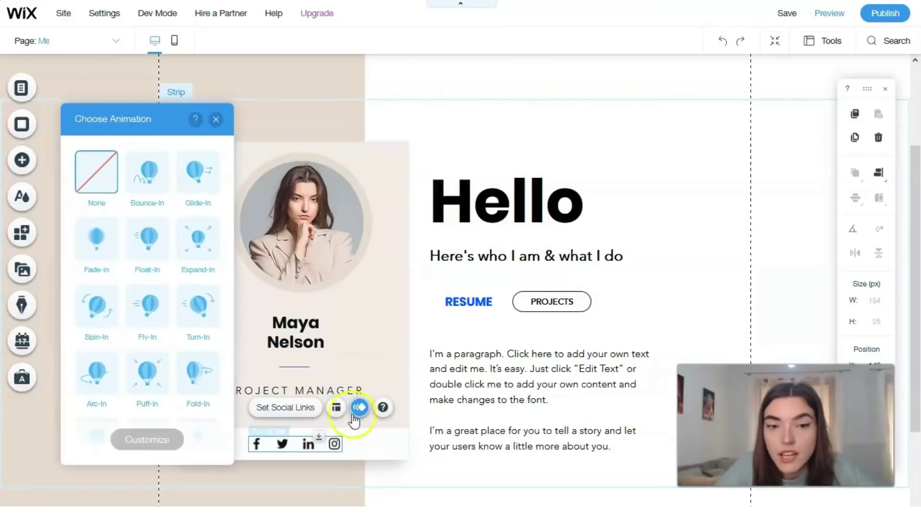
click(189, 186)
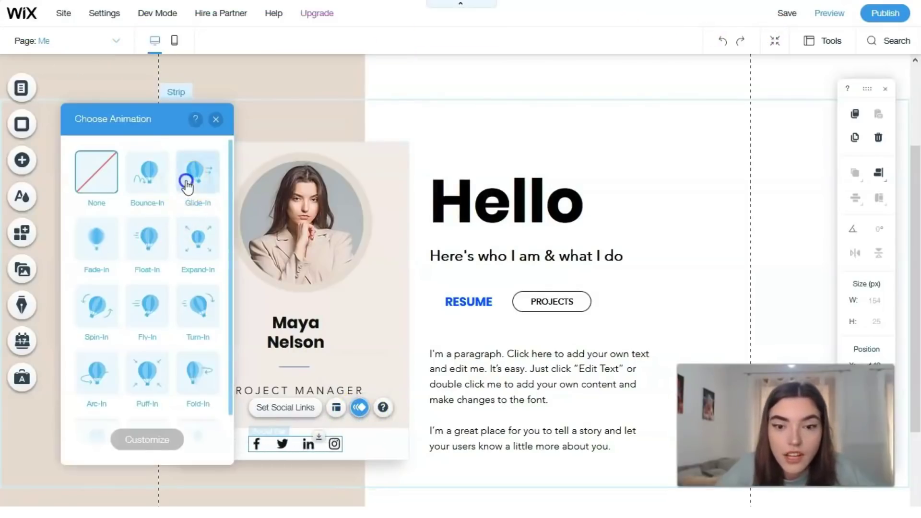
click(198, 173)
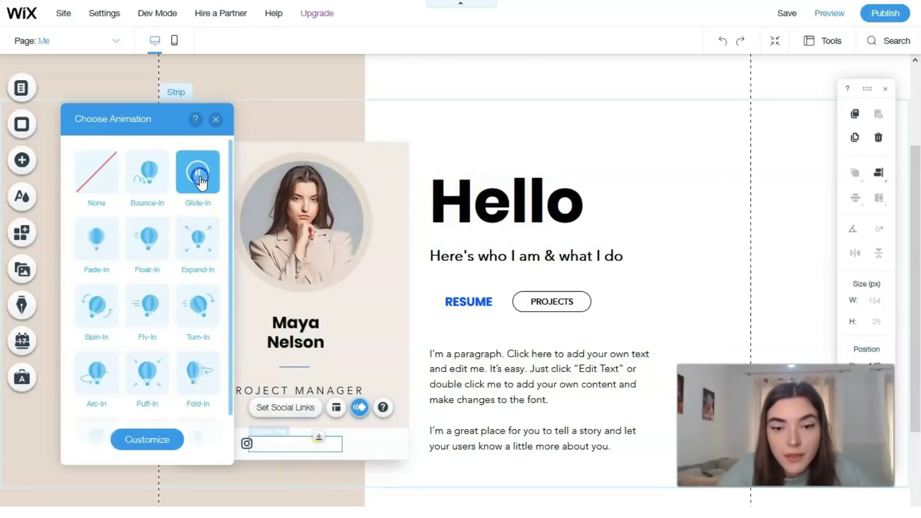
click(216, 119)
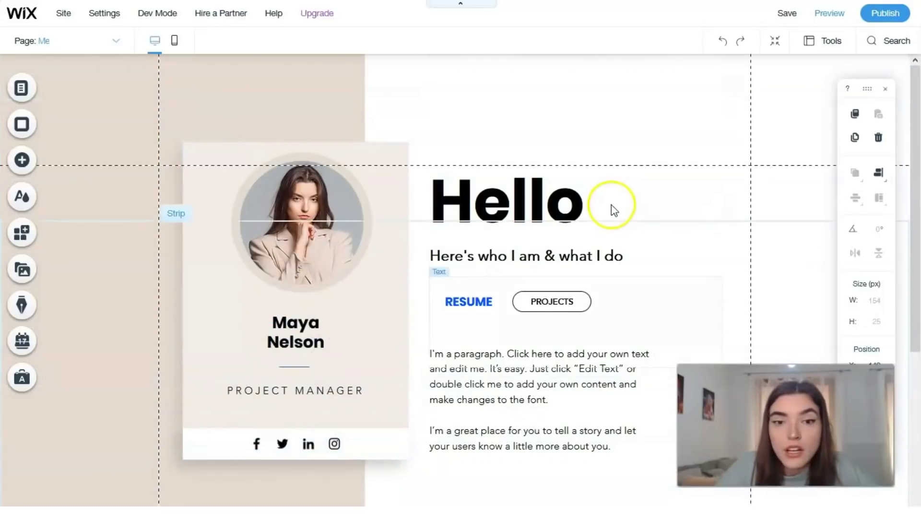
scroll(613, 196, down, 2)
scroll(610, 209, up, 5)
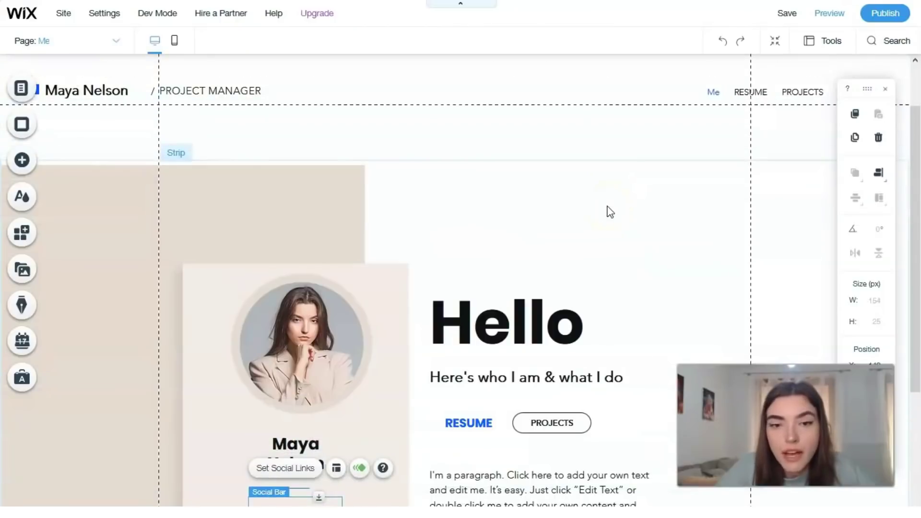
scroll(141, 187, down, 2)
Step: Set the hero strip's background to the Shadow video from Selected Backgrounds and play it
click(129, 173)
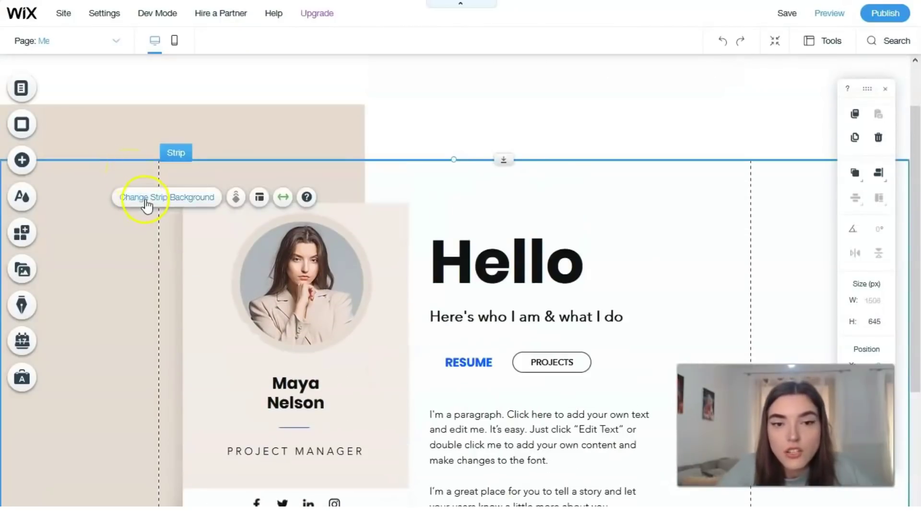
click(146, 200)
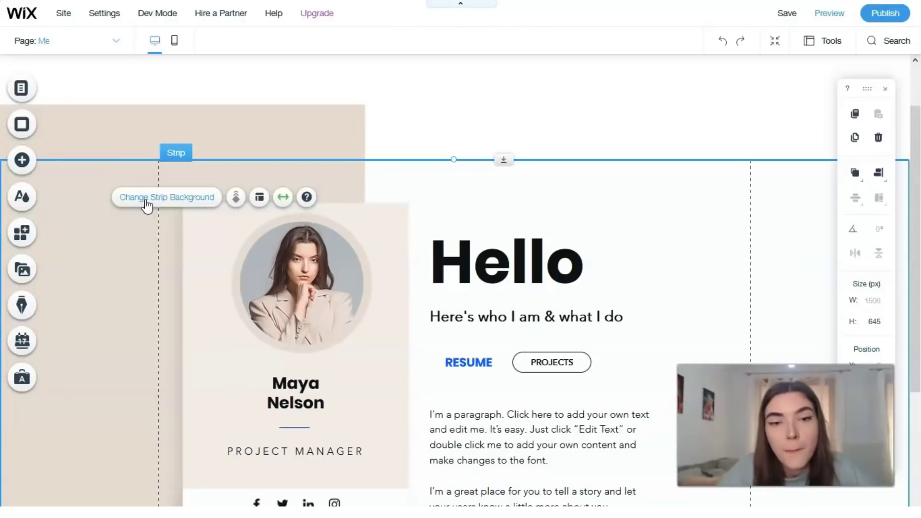
drag(714, 154, 311, 118)
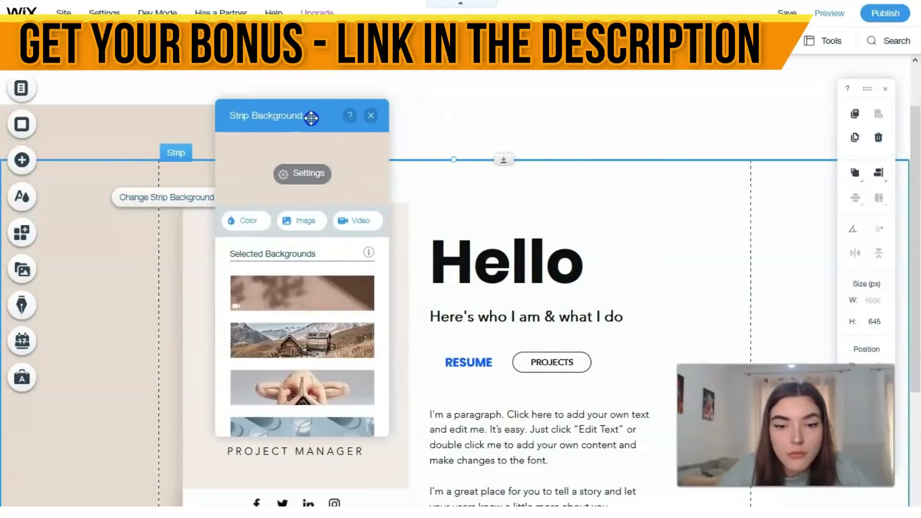
click(355, 303)
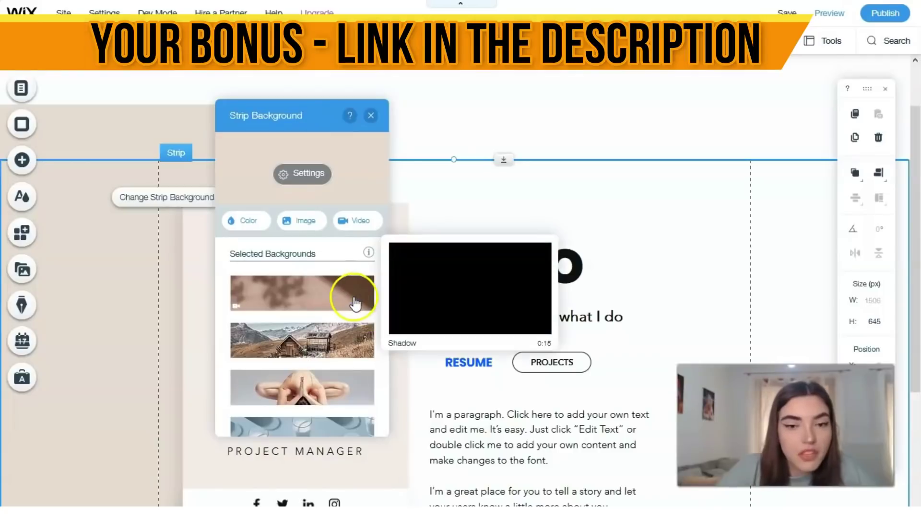
click(257, 308)
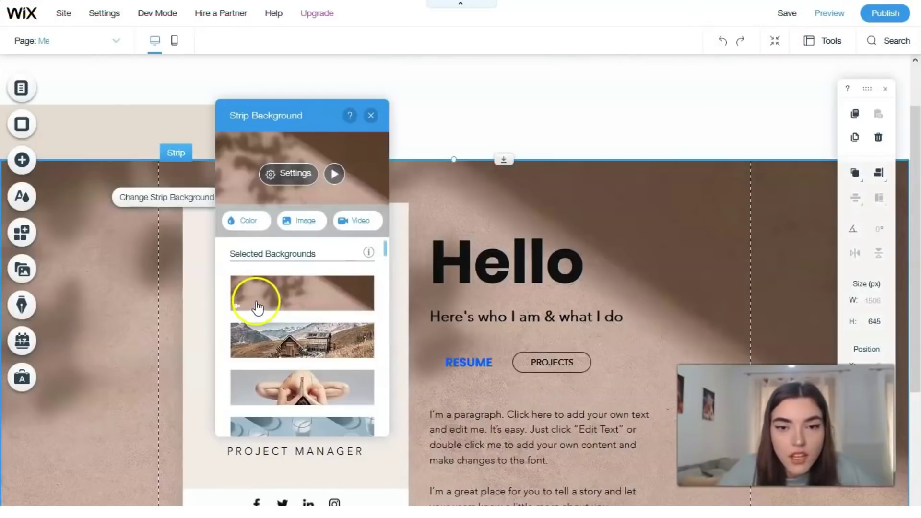
click(335, 174)
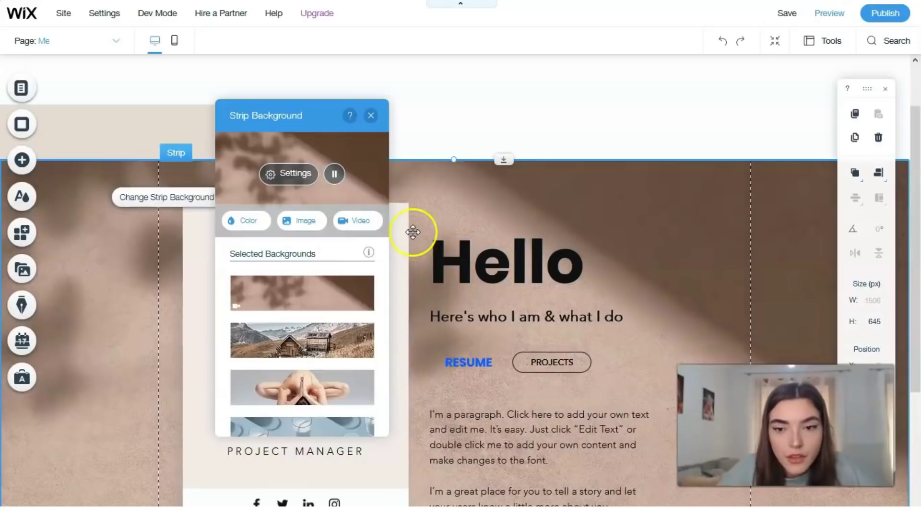
scroll(413, 235, down, 1)
scroll(412, 232, down, 2)
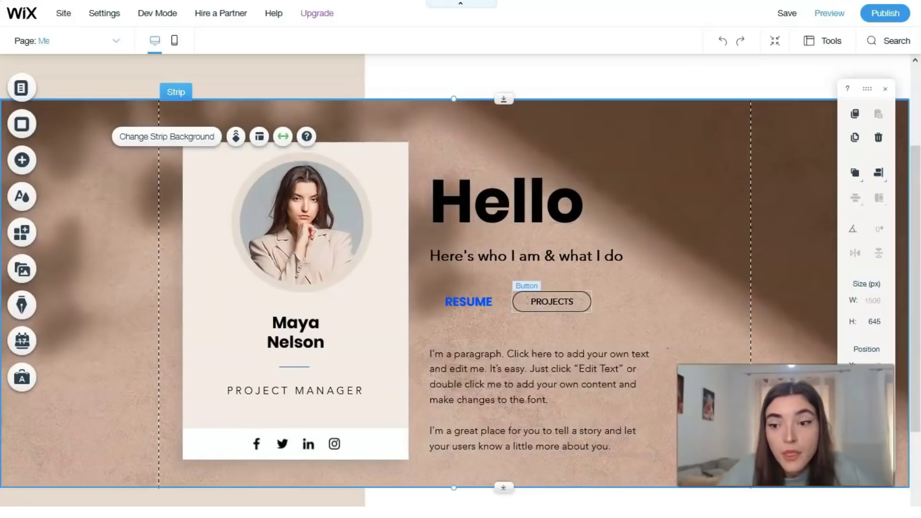
scroll(707, 345, down, 1)
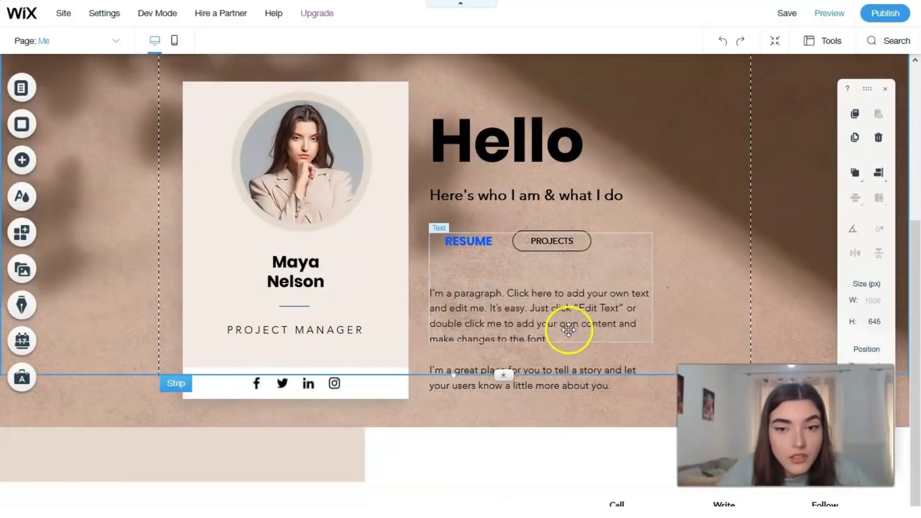
scroll(566, 333, down, 1)
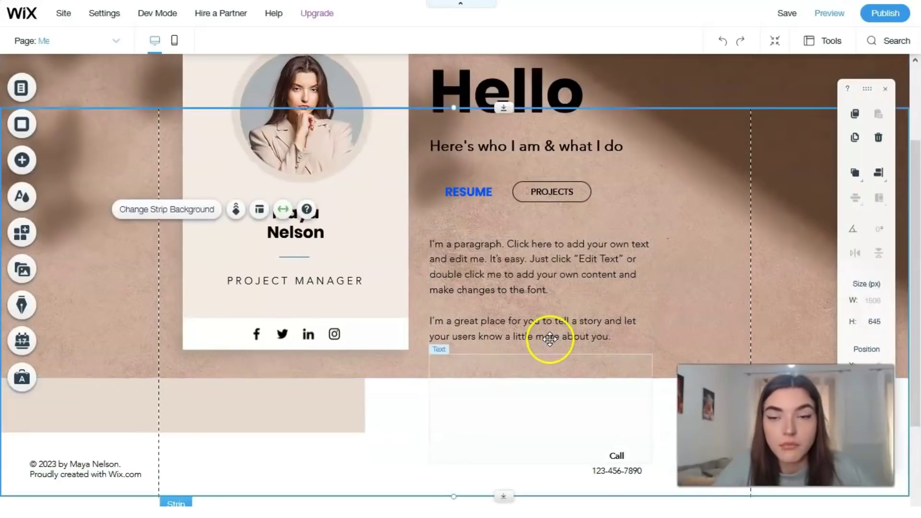
scroll(551, 334, up, 3)
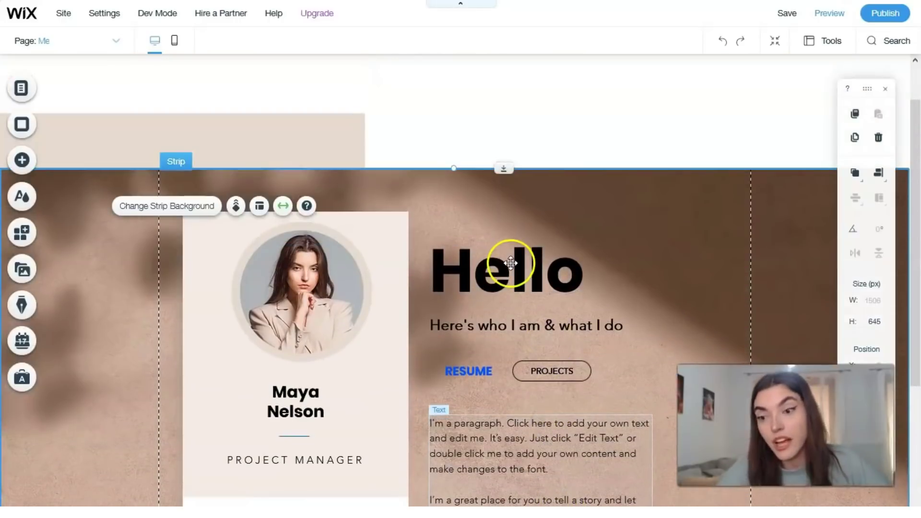
scroll(500, 273, down, 1)
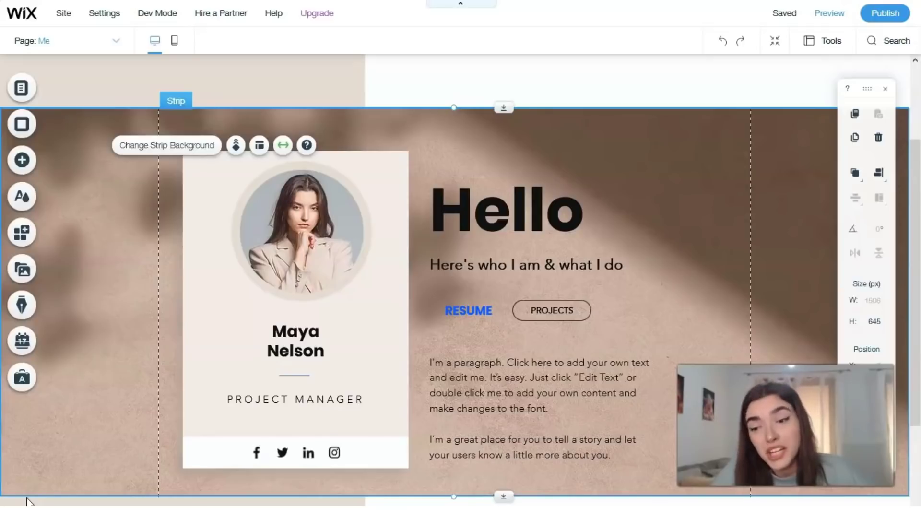
click(27, 485)
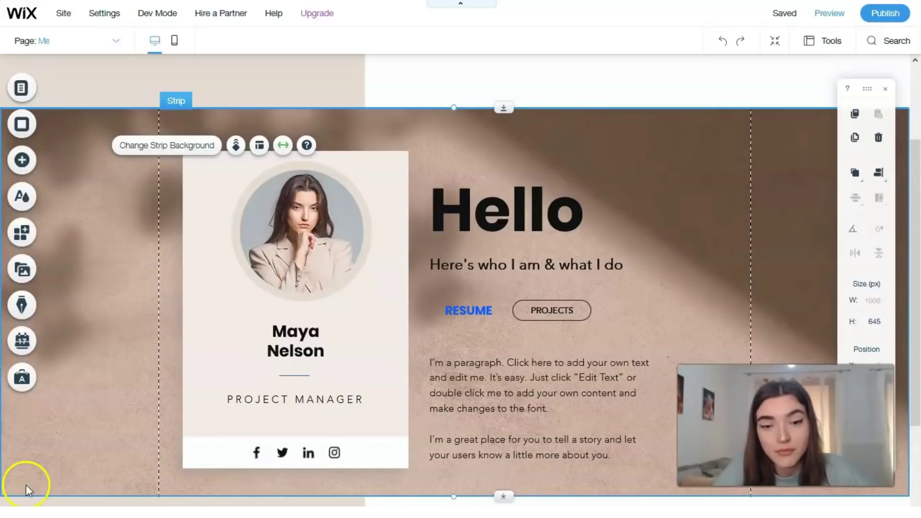